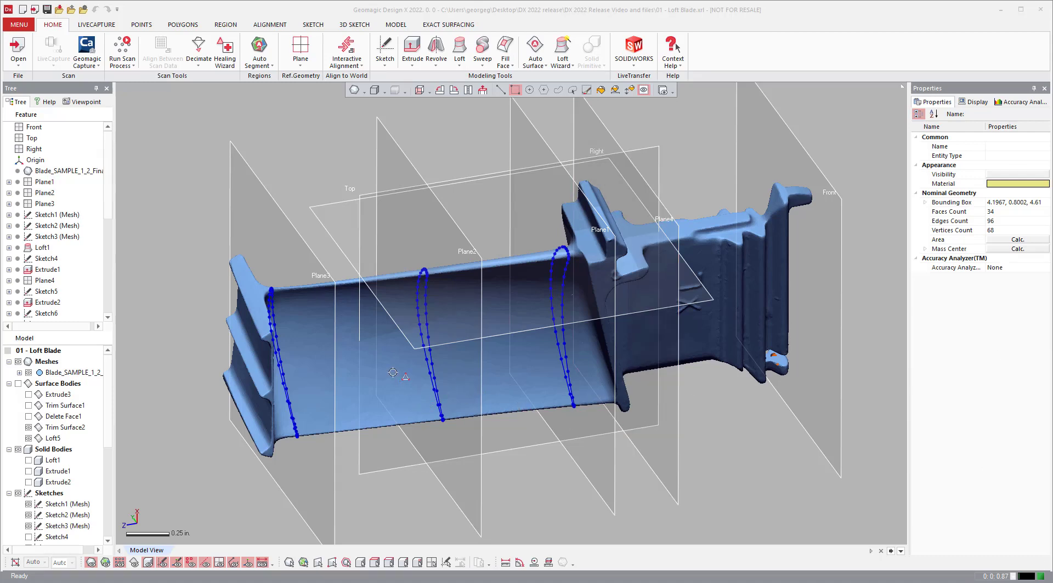
- Start a Loft and hide the blade mesh so only the section sketches remain in view
right_drag(393, 373, 305, 190)
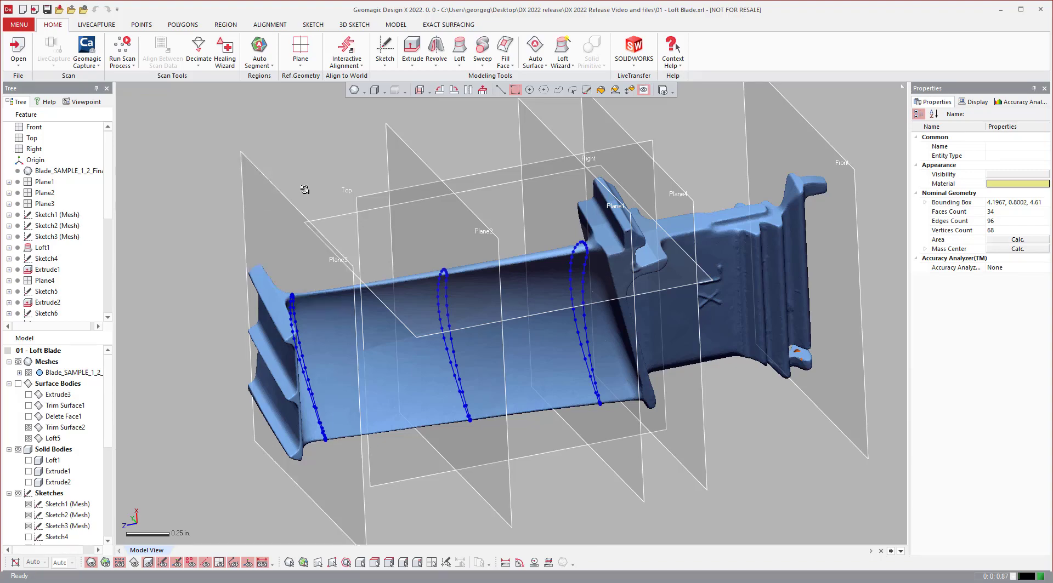
right_drag(305, 190, 279, 130)
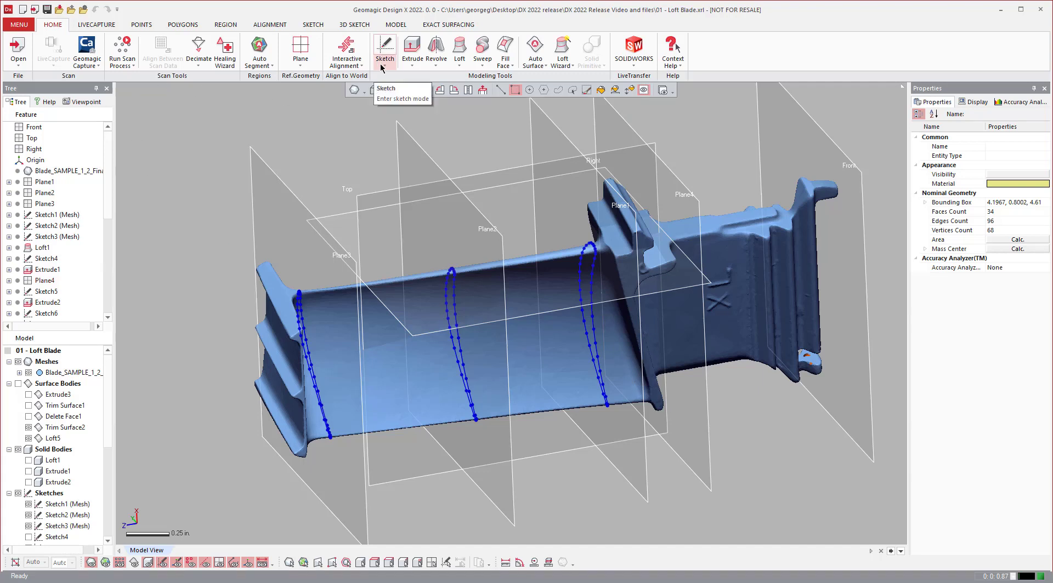
click(459, 55)
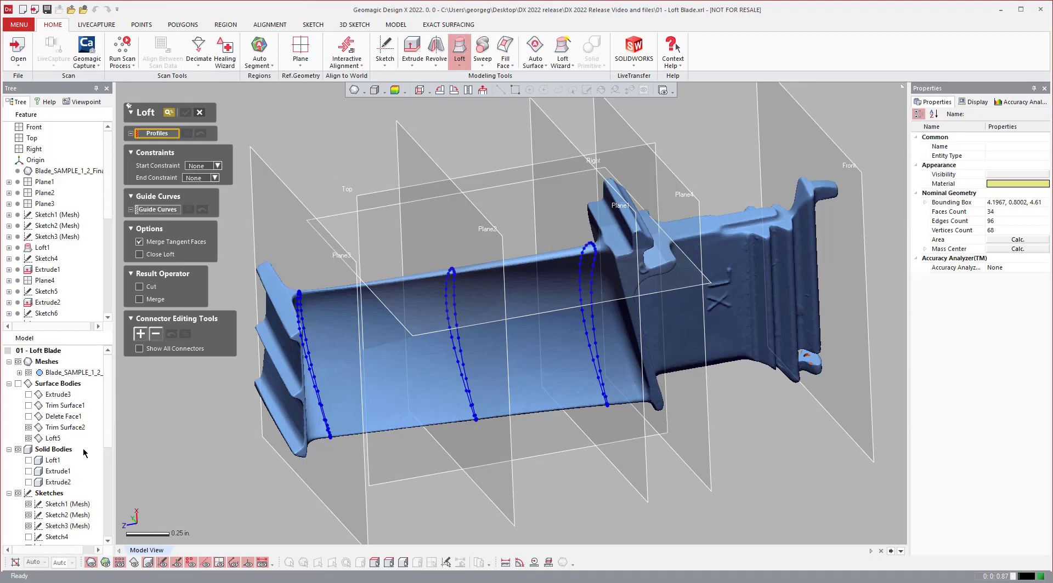
click(28, 372)
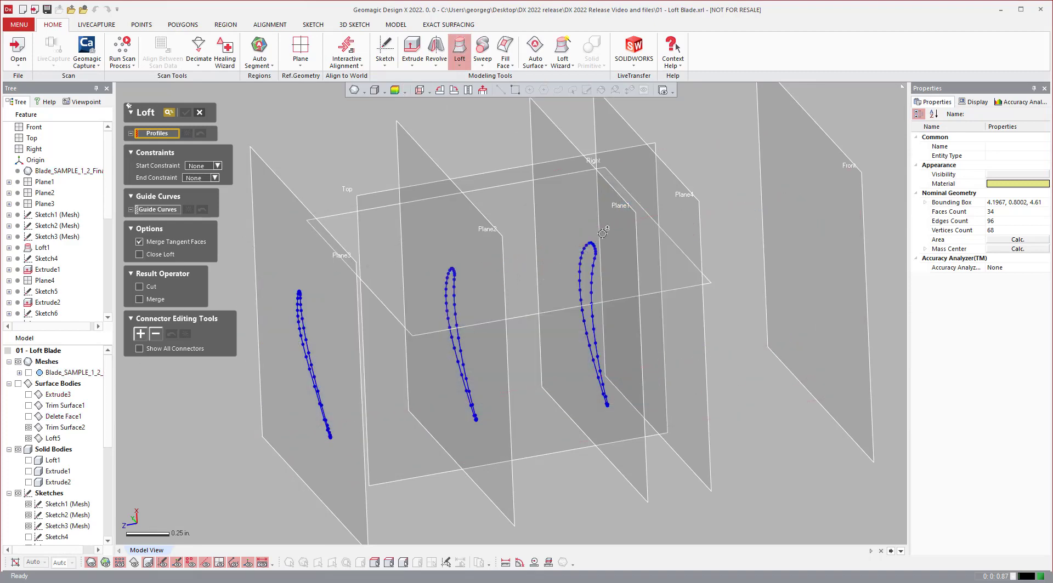
- Pick the closed chains of Sketch1, Sketch2 and Sketch3 as the loft profiles, in that order
scroll(592, 255, up, 2)
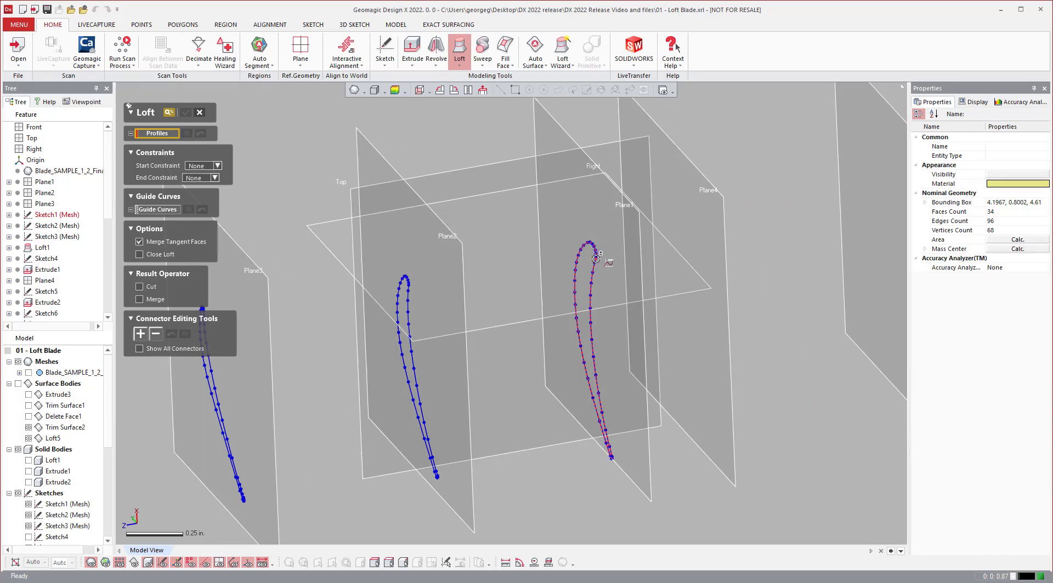
click(593, 260)
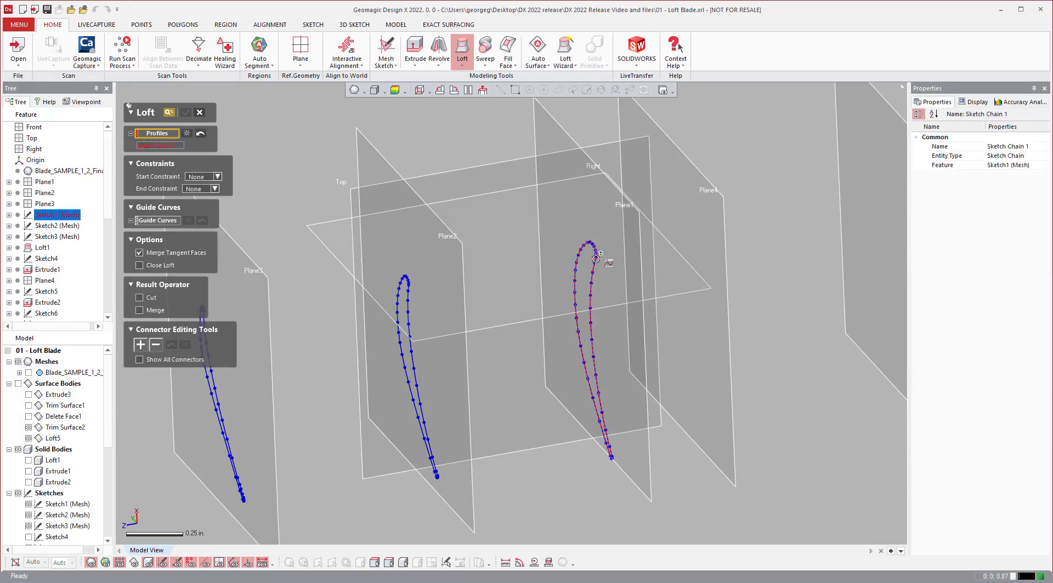
click(406, 292)
scroll(505, 298, down, 2)
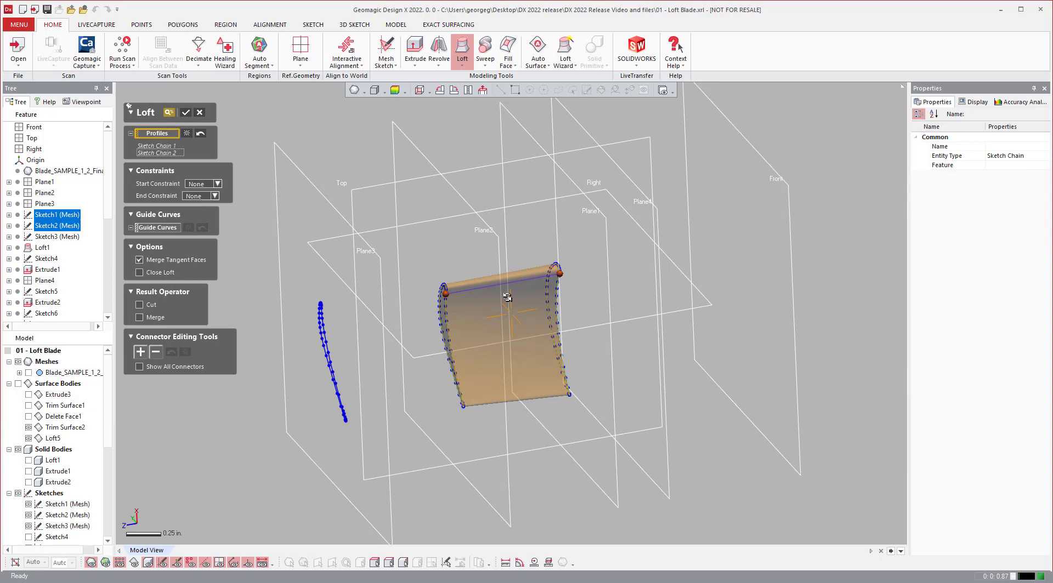
scroll(320, 312, up, 3)
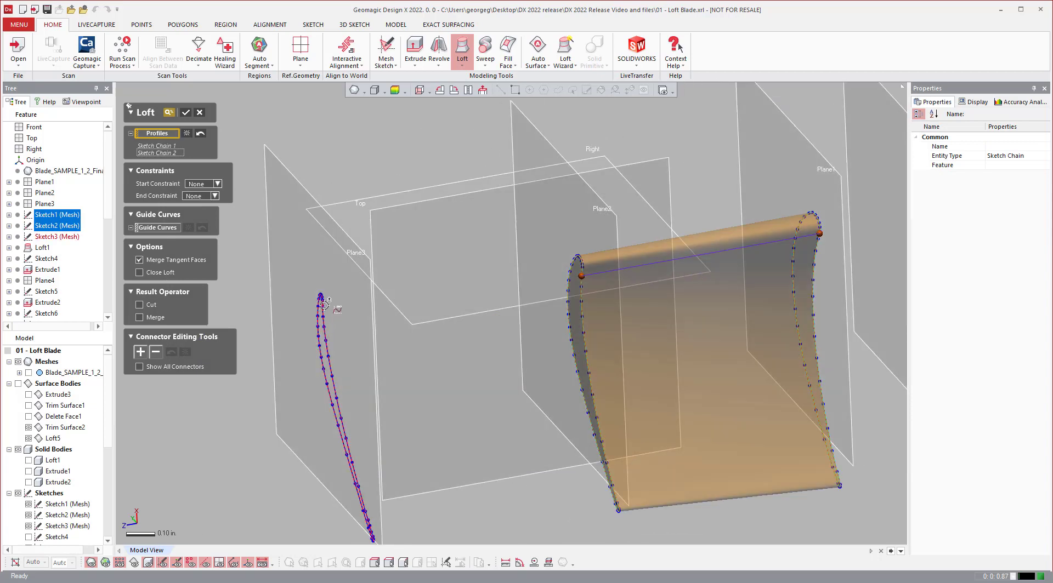
click(322, 305)
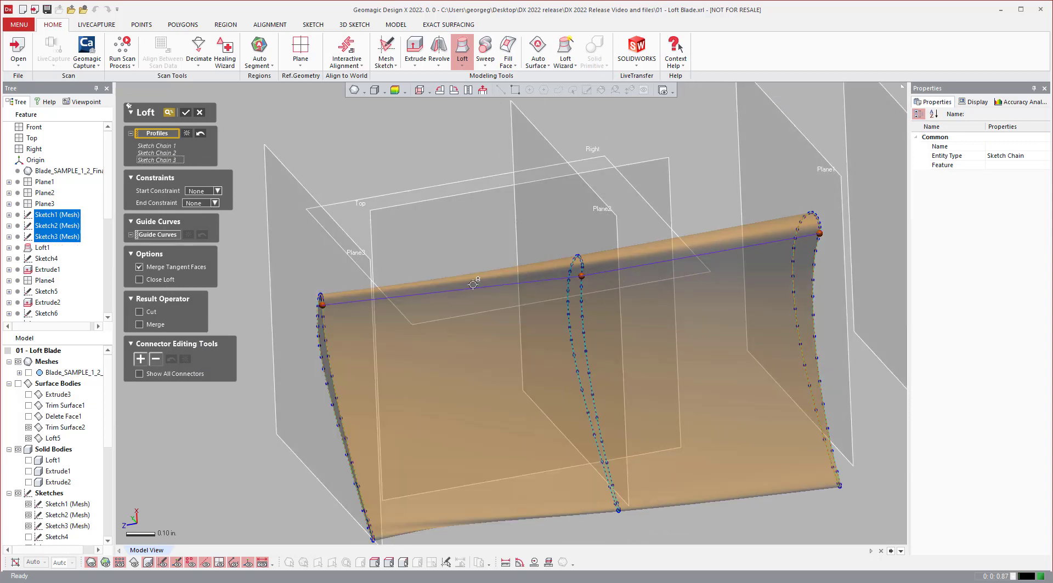
- Try shifting the existing loft connector's end points along the Sketch3 and Sketch1 profiles
drag(321, 304, 323, 313)
drag(819, 234, 818, 239)
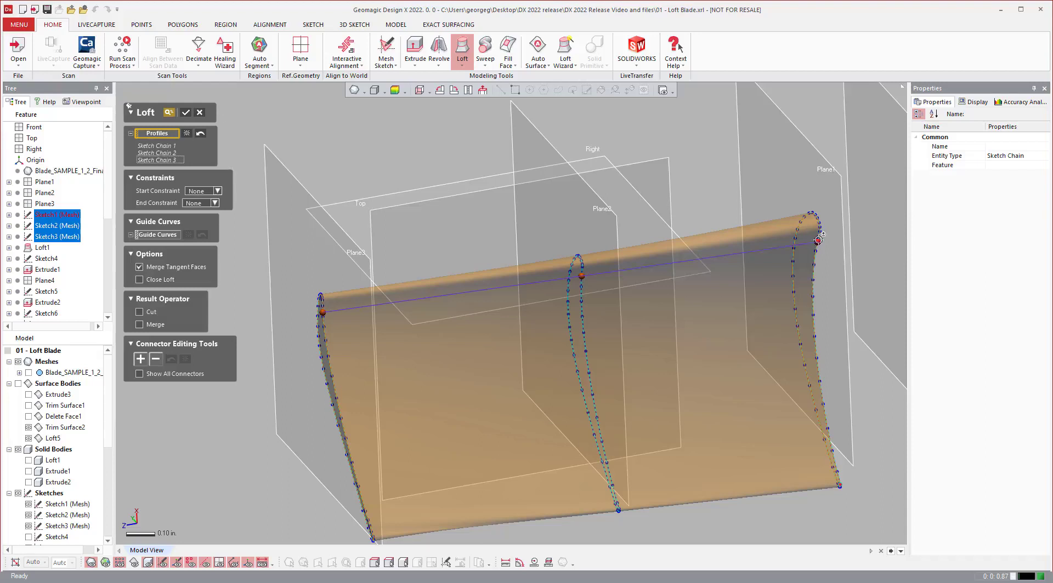
mouse_move(817, 241)
mouse_down()
mouse_move(814, 352)
mouse_move(819, 234)
mouse_move(831, 238)
mouse_up()
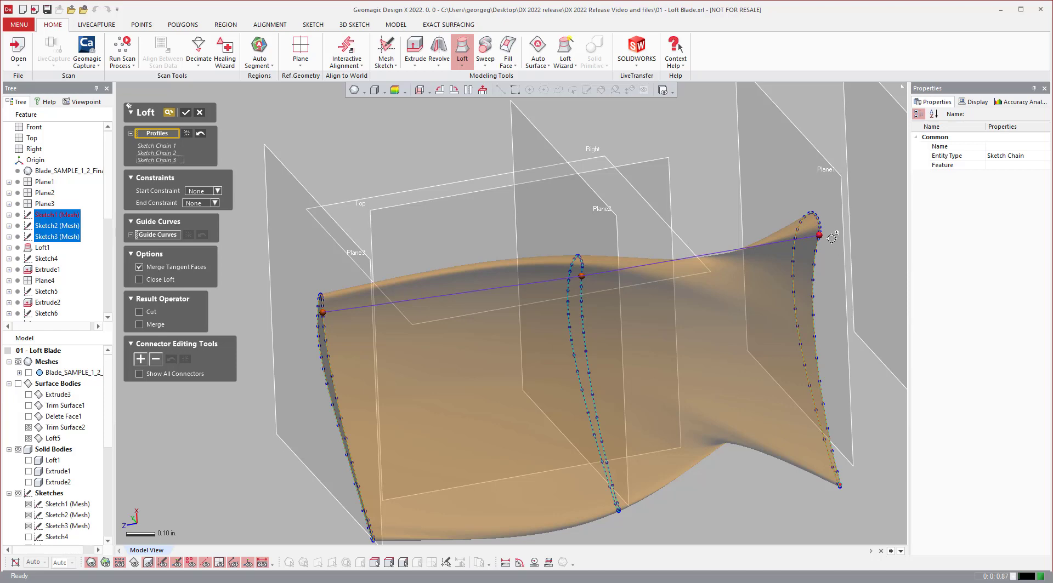
- Examine the loft preview from several angles, including the thin edge opposite the existing connector
scroll(584, 332, down, 3)
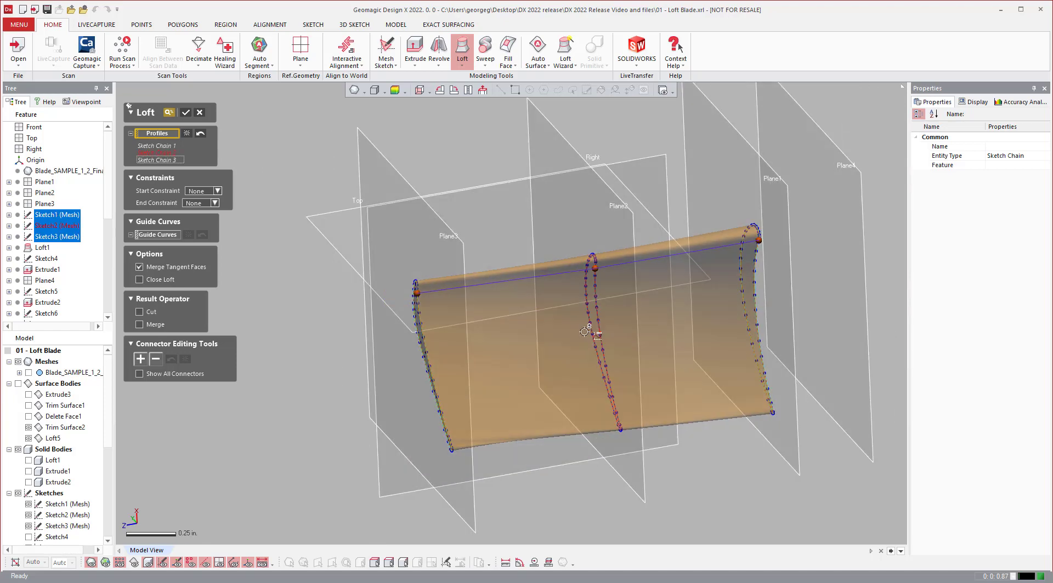
mouse_move(583, 332)
right_down()
mouse_move(623, 357)
mouse_move(697, 361)
mouse_move(714, 342)
mouse_move(666, 244)
right_up()
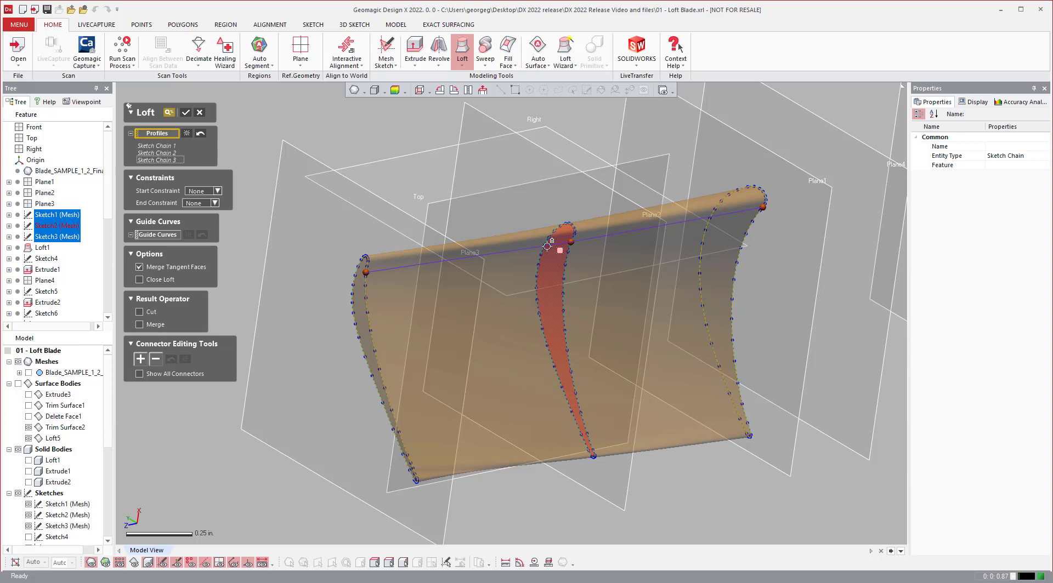
right_drag(602, 236, 540, 241)
right_drag(455, 201, 441, 183)
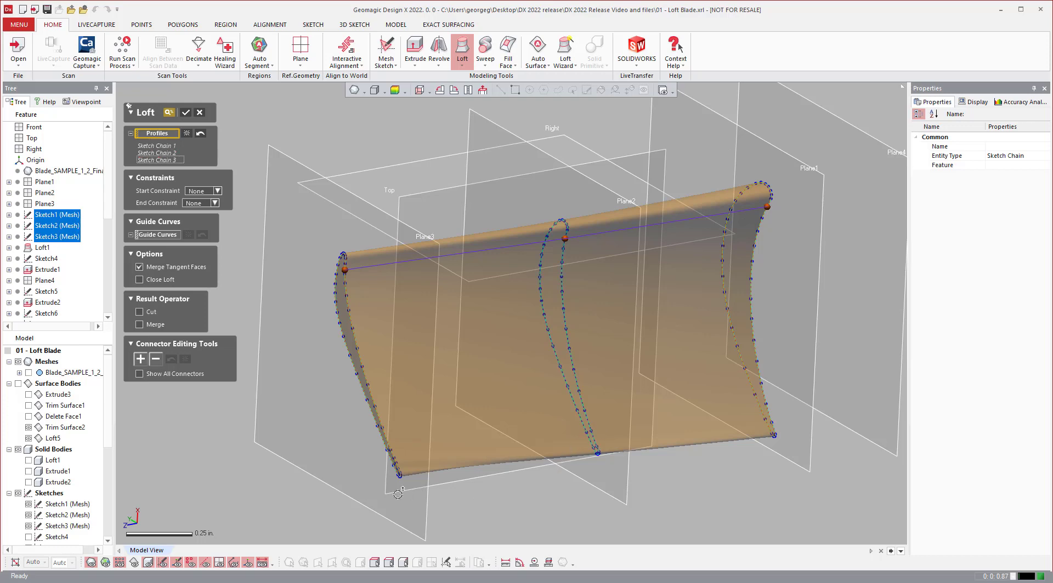
scroll(400, 493, up, 5)
mouse_move(440, 424)
right_down()
mouse_move(611, 364)
mouse_move(684, 327)
mouse_move(615, 341)
mouse_move(705, 320)
mouse_move(700, 305)
mouse_move(784, 304)
mouse_move(741, 340)
mouse_move(698, 296)
mouse_move(580, 326)
right_up()
scroll(742, 339, down, 3)
scroll(581, 326, down, 4)
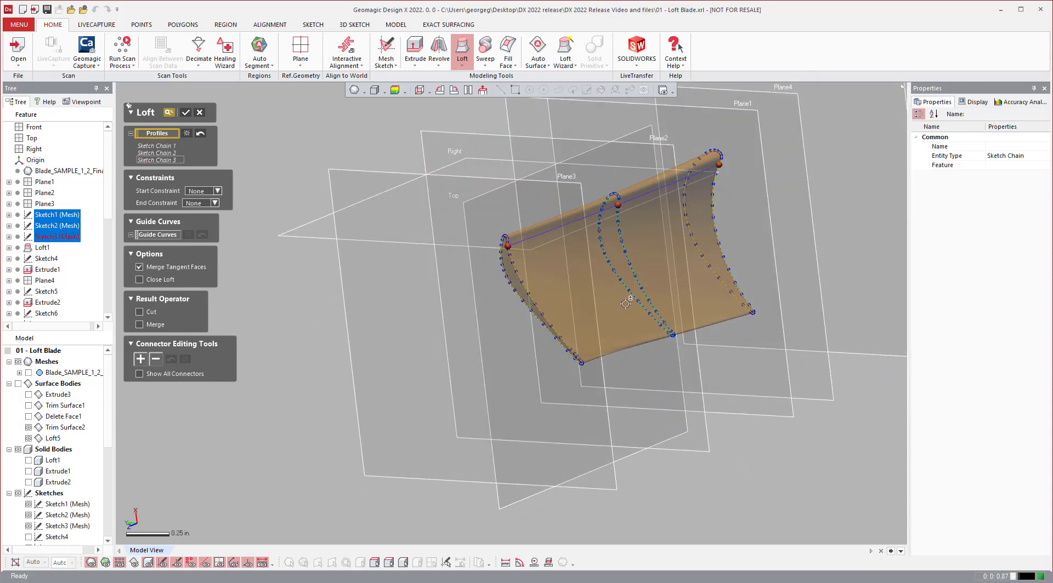
scroll(625, 304, up, 3)
right_drag(561, 365, 609, 316)
scroll(524, 381, down, 3)
scroll(609, 314, up, 3)
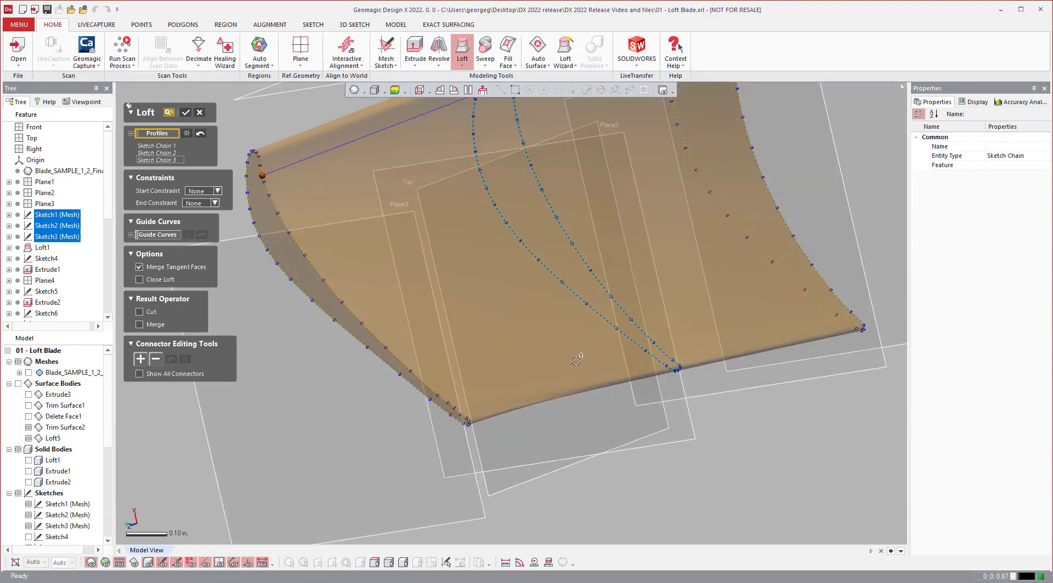
scroll(628, 364, up, 1)
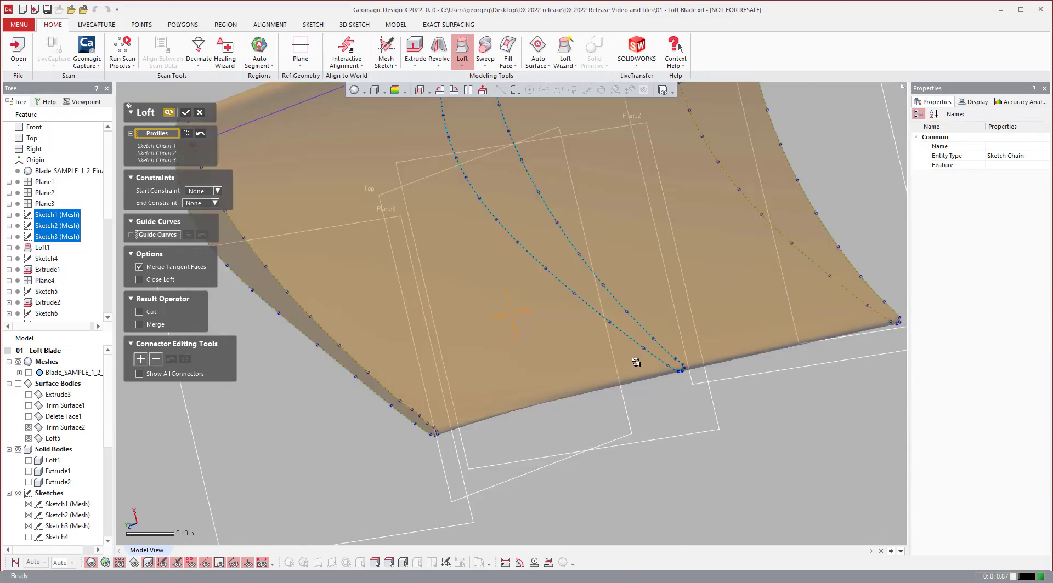
- Add a connector near the blade's thin edge on the Sketch3 profile and reposition its point on the Sketch2 profile
click(140, 360)
scroll(436, 433, up, 2)
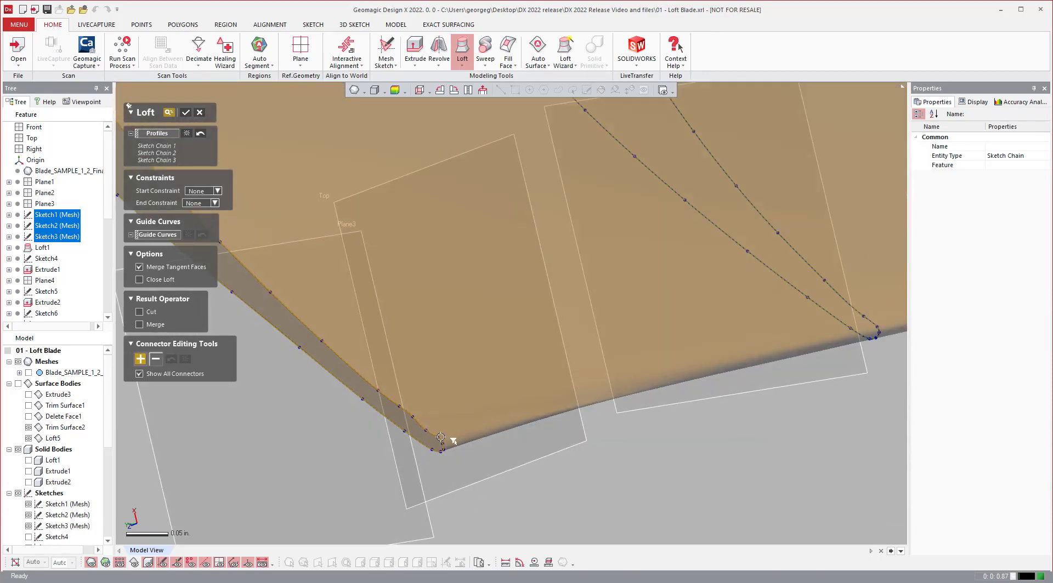
click(437, 437)
click(844, 324)
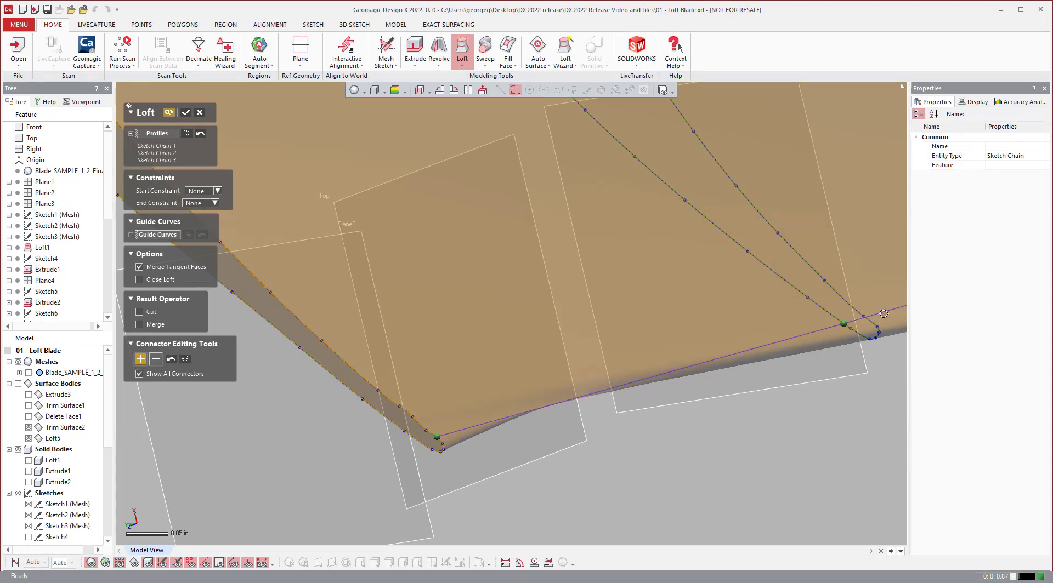
drag(843, 323, 869, 311)
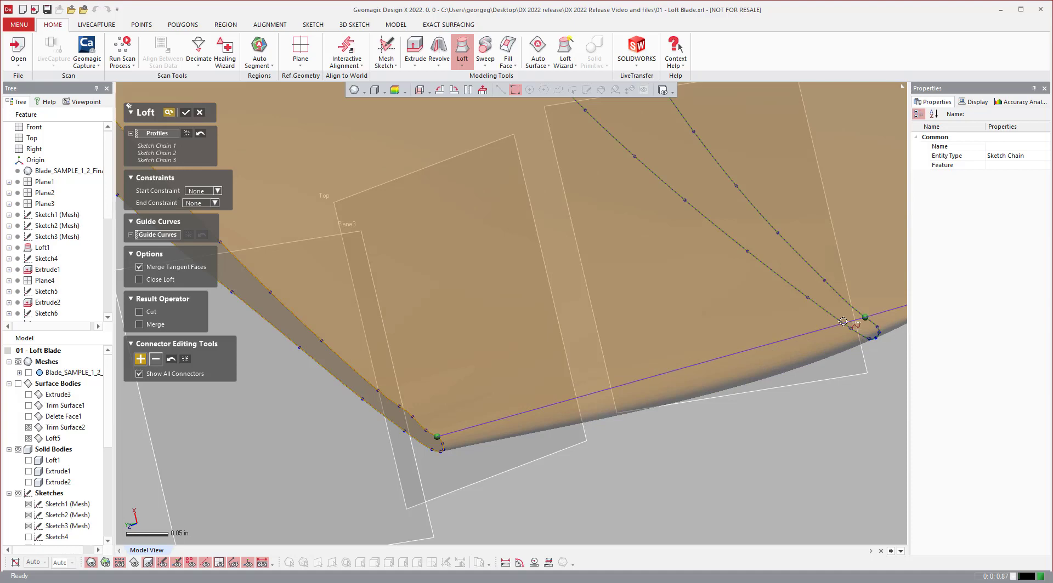
- Move the thin-edge connector's point on the Sketch1 profile to the matching side so the edge runs smoothly
scroll(551, 332, down, 3)
right_drag(682, 231, 683, 231)
scroll(712, 236, up, 2)
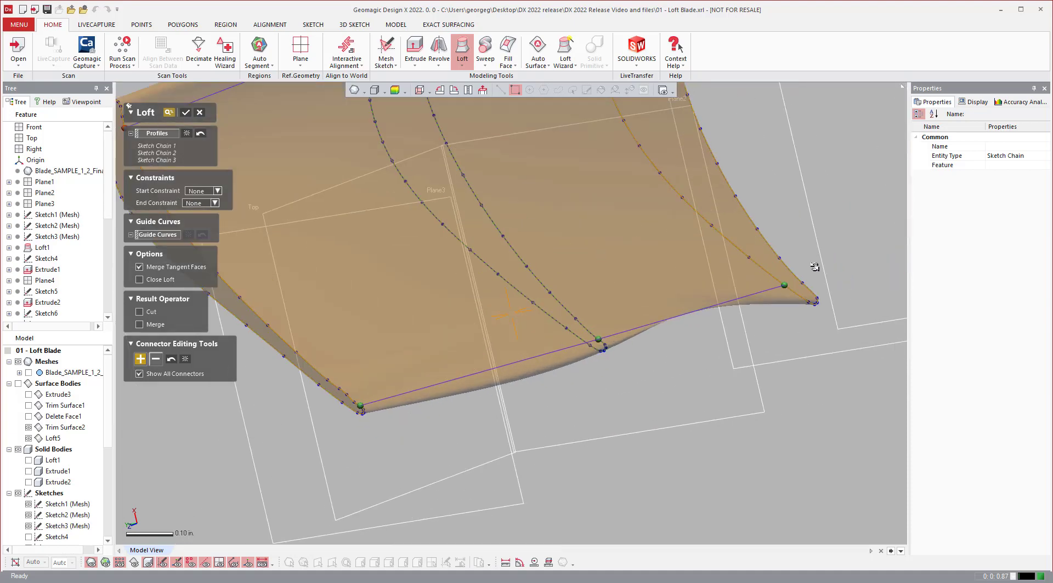
drag(798, 302, 803, 277)
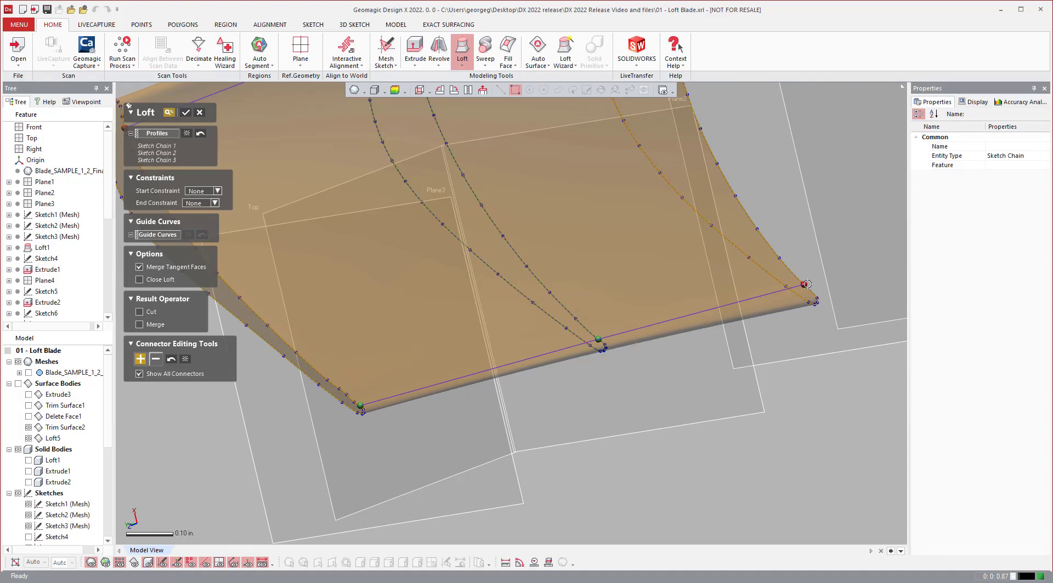
drag(804, 284, 809, 287)
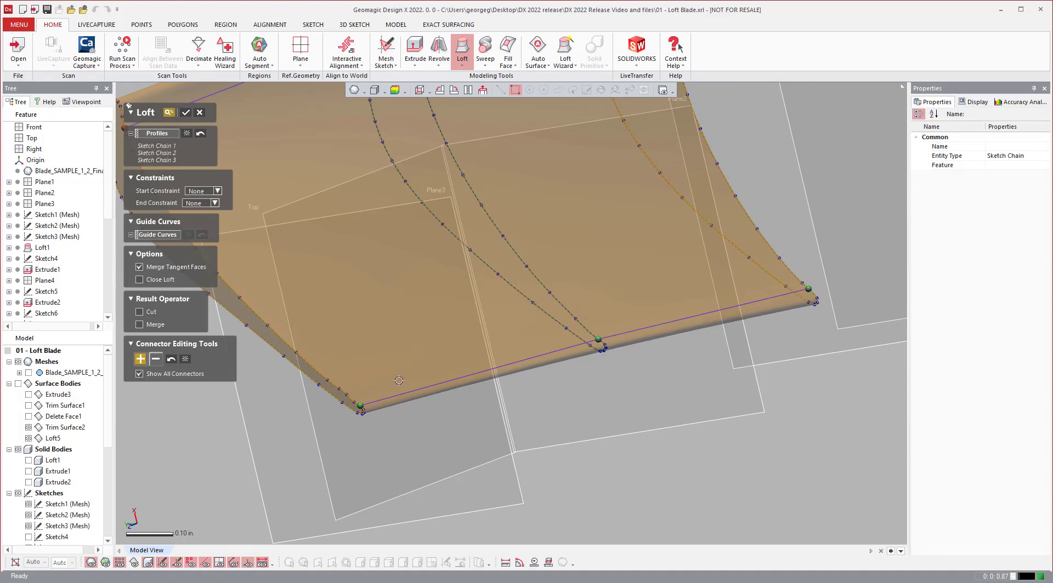
- Add two more connectors starting on the Sketch3 profile, one midway along the concave side and one on the convex side
scroll(455, 327, down, 3)
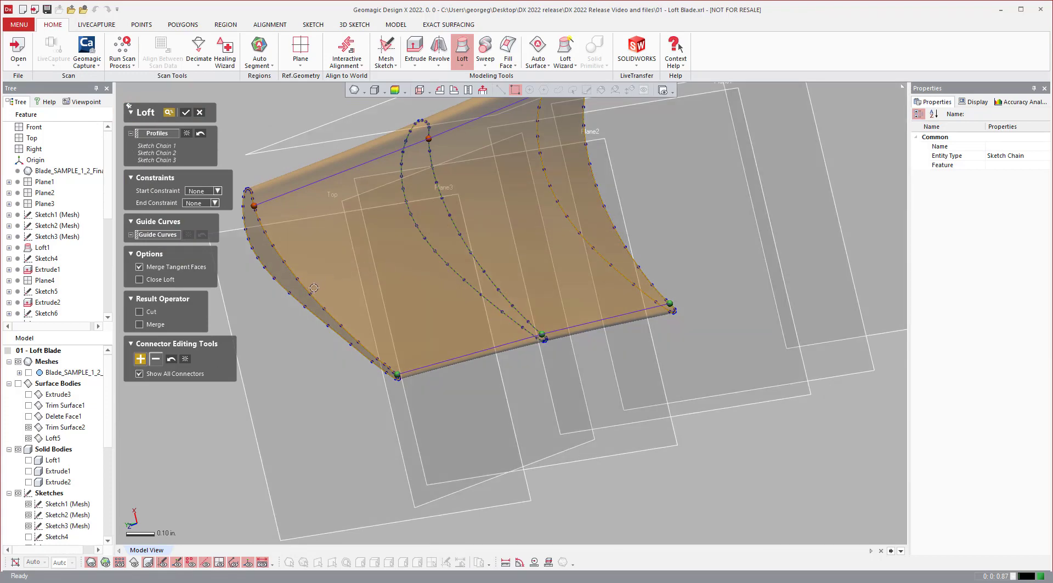
click(310, 292)
scroll(570, 279, down, 3)
right_drag(484, 262, 494, 284)
scroll(404, 391, up, 5)
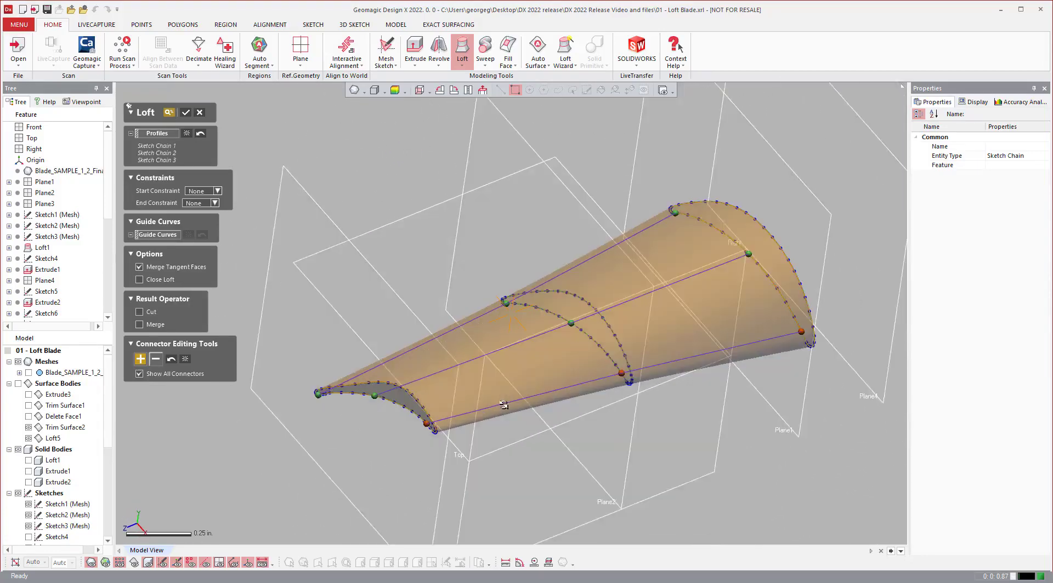
click(401, 392)
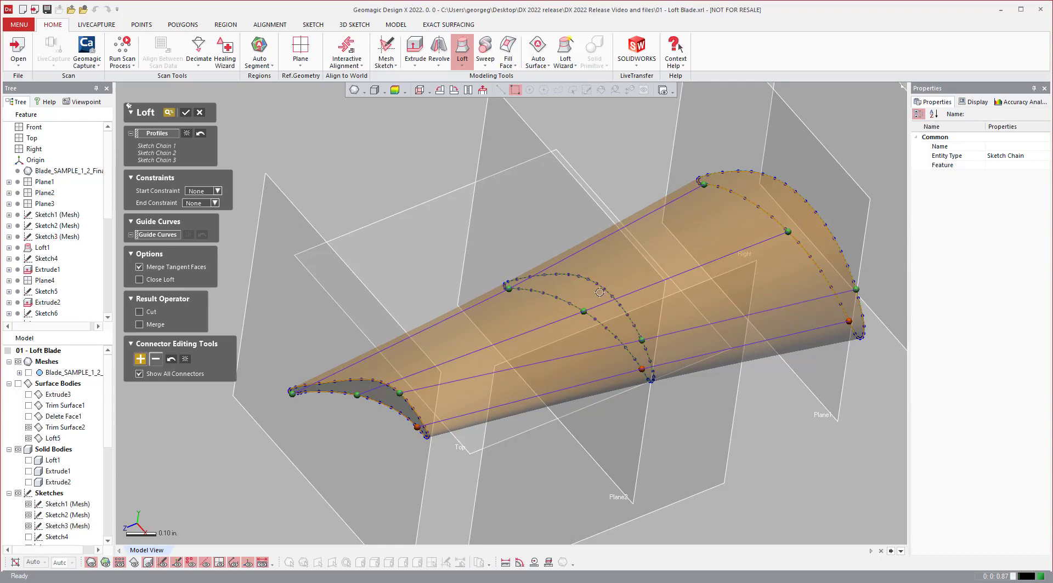
- Align the convex-side connector's points on the Sketch2 and Sketch1 profiles with its Sketch3 point, and create the loft
scroll(638, 327, down, 3)
mouse_move(638, 327)
right_down()
mouse_move(684, 334)
mouse_move(661, 302)
right_up()
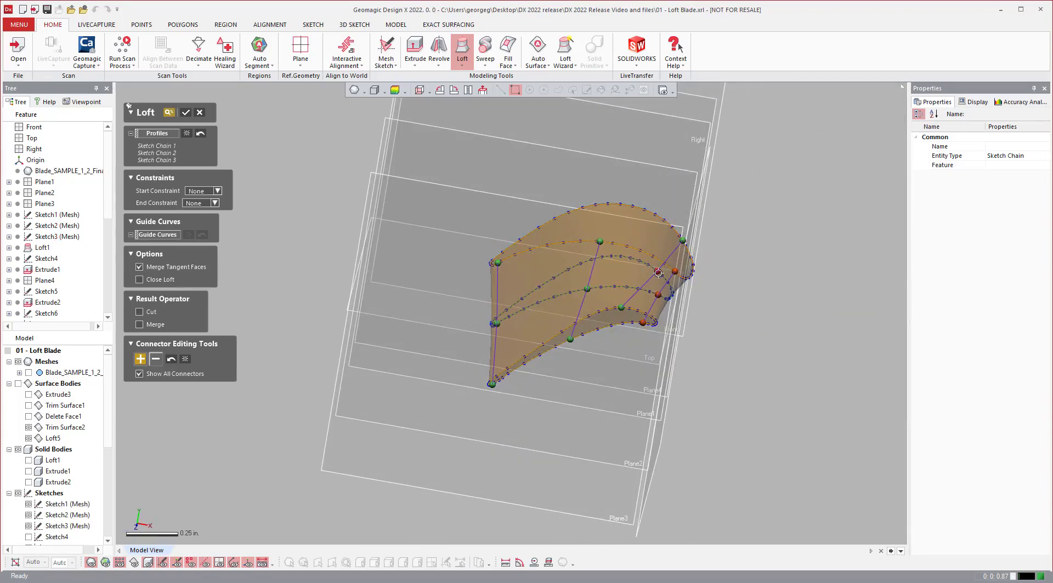
drag(658, 269, 656, 215)
drag(639, 260, 636, 260)
drag(656, 214, 652, 215)
right_drag(652, 218, 489, 313)
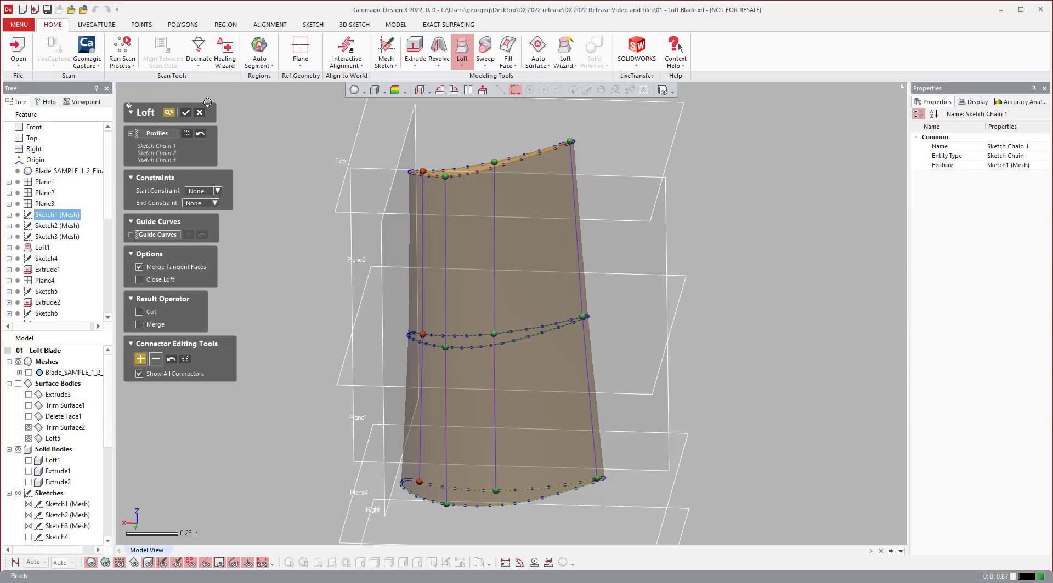
click(184, 113)
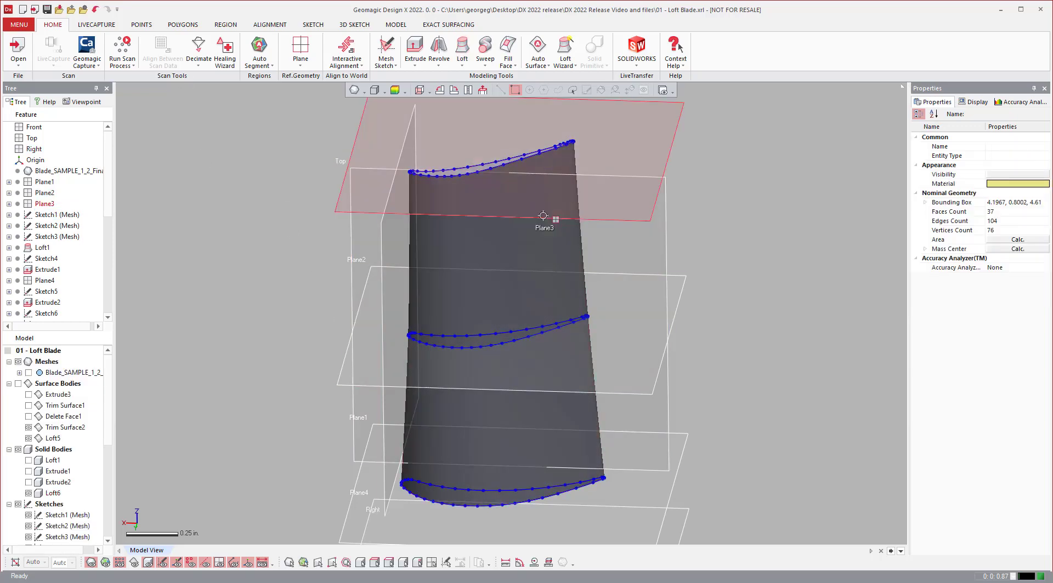
- Look over the lofted body and undo the loft
right_drag(545, 221, 493, 288)
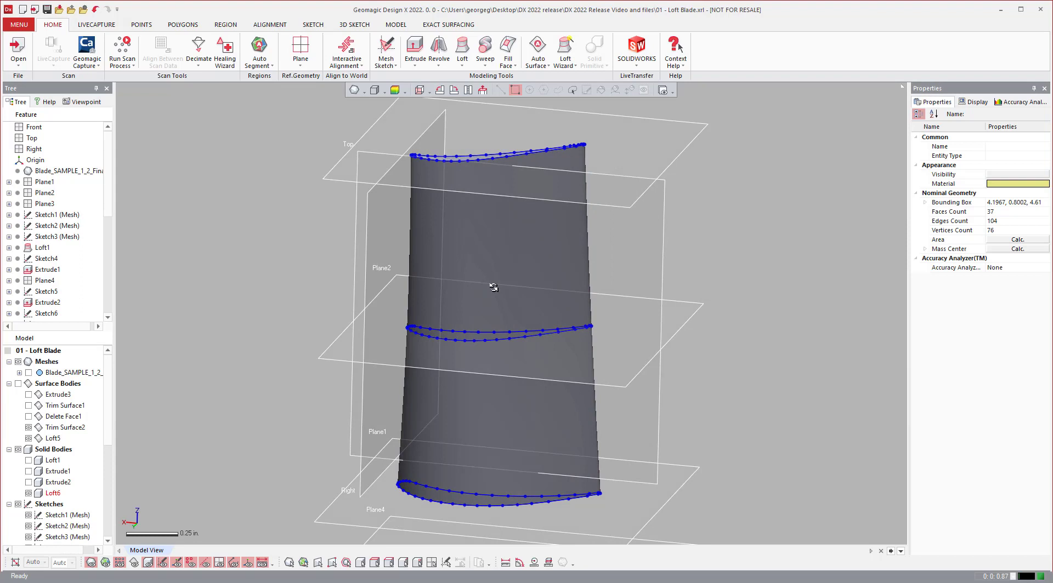
key(ctrl+z)
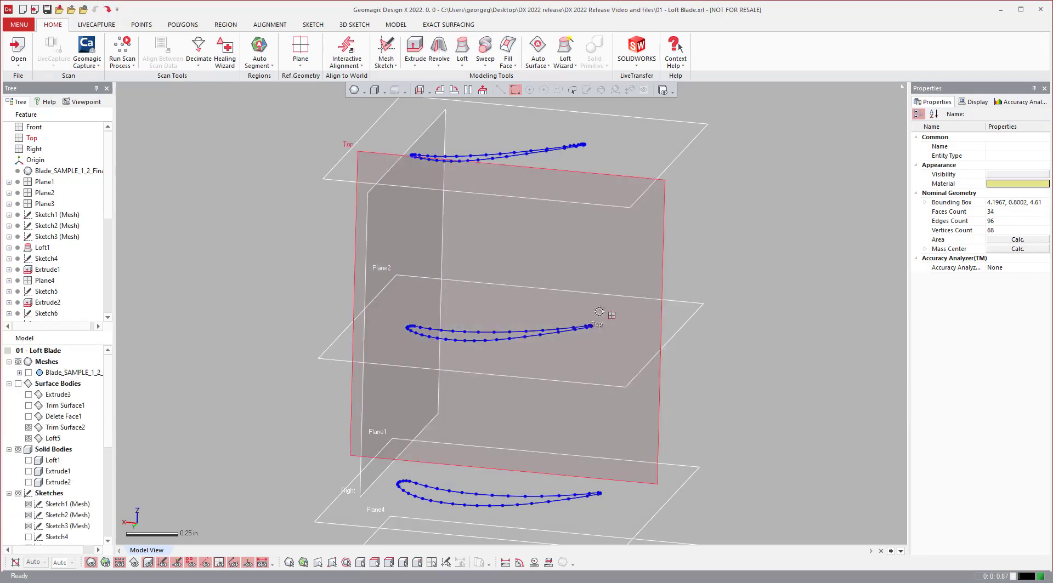
right_drag(461, 268, 463, 268)
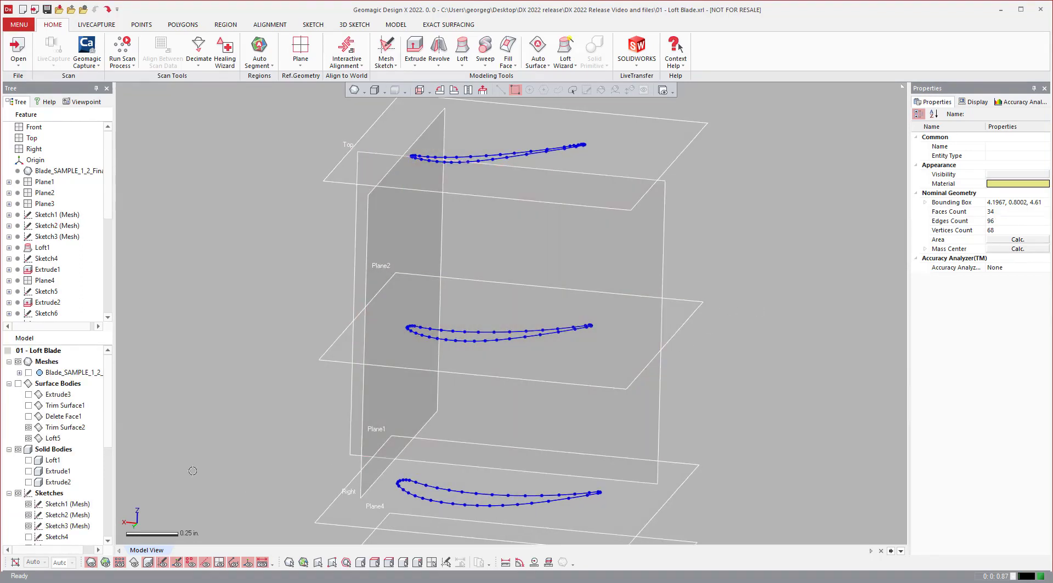
- Show the surface bodies with only Trim Surface2 visible, and hide all sketches
click(18, 385)
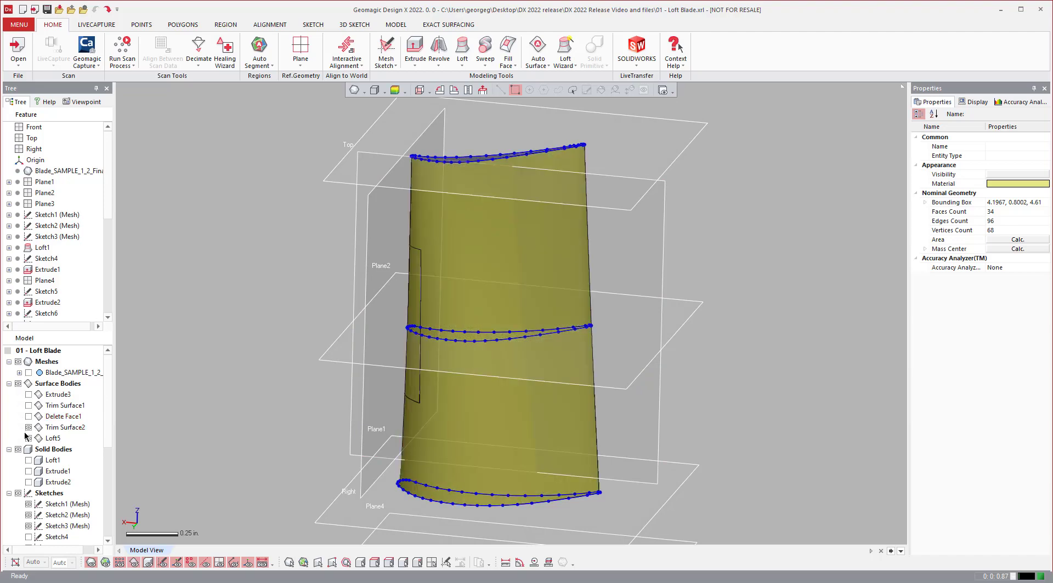
right_drag(282, 307, 624, 202)
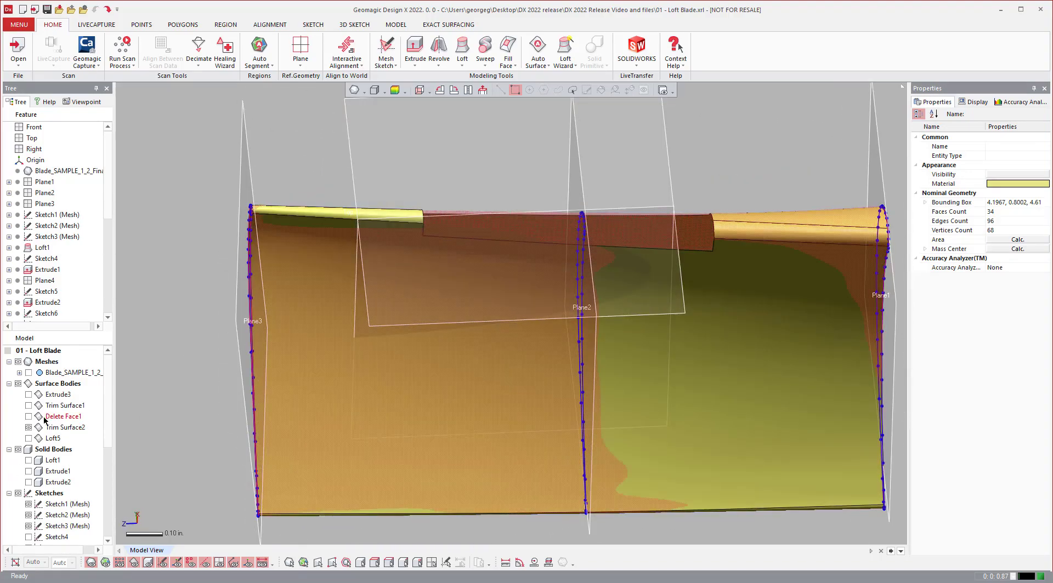
key(ctrl+6)
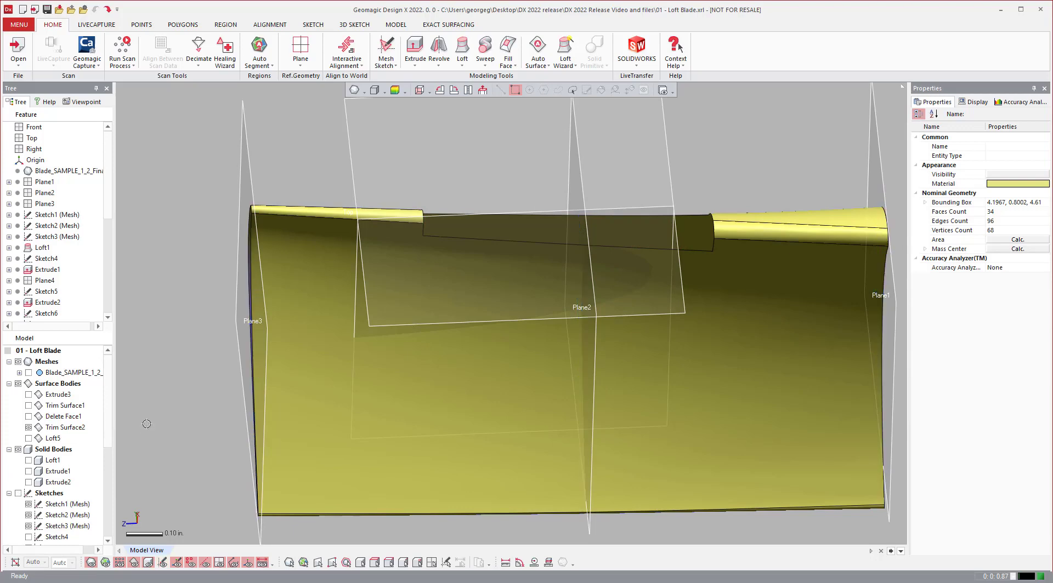
- Examine the boundary edges of the open notch along the rounded edge of Trim Surface2, checking its long side and both ends
mouse_move(202, 380)
right_down()
mouse_move(231, 265)
mouse_move(419, 214)
mouse_move(545, 235)
mouse_move(670, 225)
mouse_move(470, 195)
mouse_move(480, 199)
mouse_move(502, 173)
mouse_move(494, 381)
mouse_move(481, 298)
mouse_move(489, 334)
mouse_move(515, 141)
mouse_move(500, 137)
mouse_move(522, 158)
mouse_move(519, 146)
mouse_move(505, 164)
mouse_move(626, 154)
mouse_move(552, 140)
mouse_move(567, 133)
right_up()
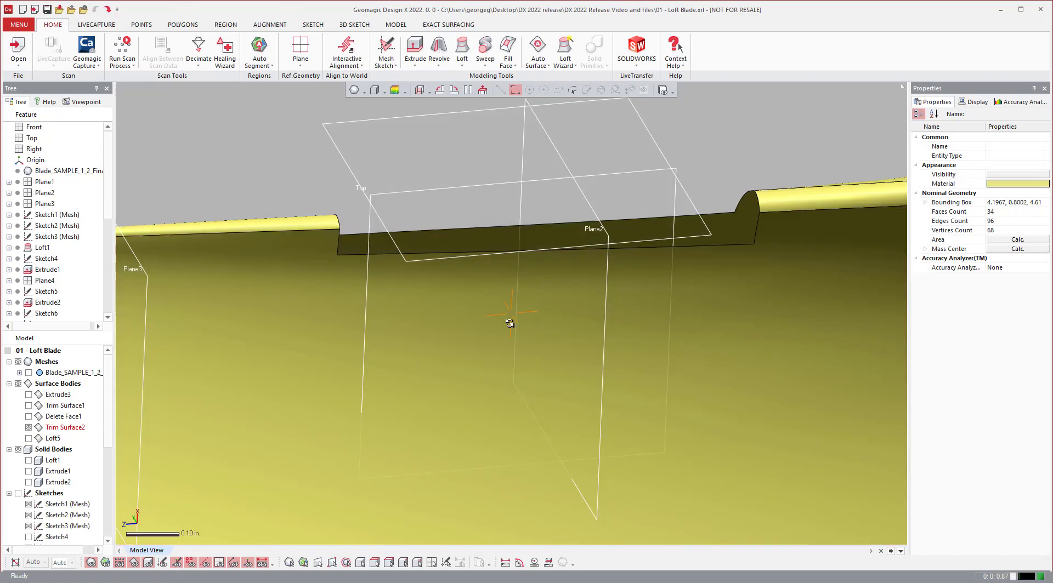
mouse_move(505, 321)
right_down()
mouse_move(486, 332)
mouse_move(502, 319)
right_up()
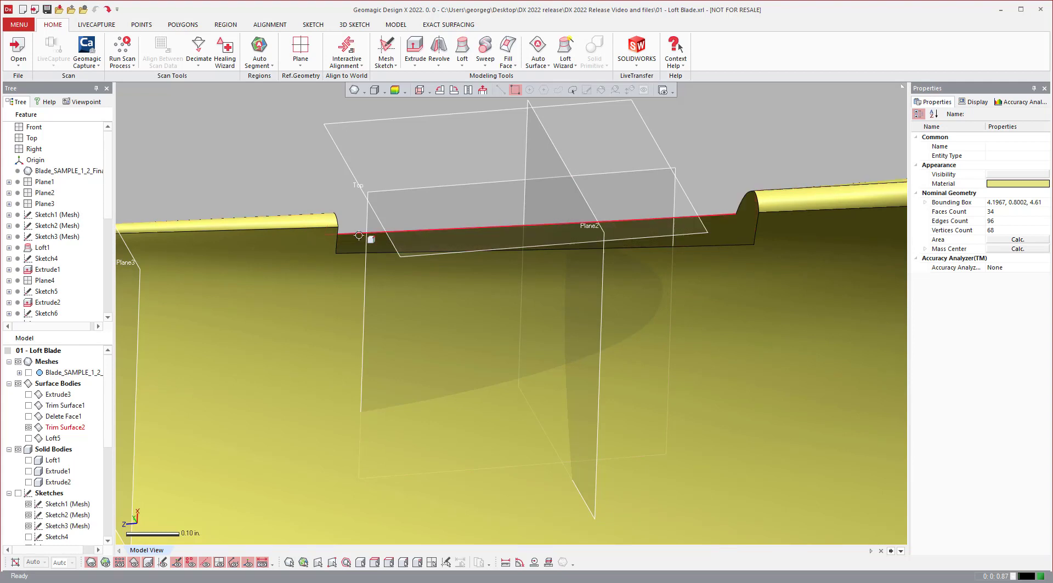
click(359, 235)
click(360, 253)
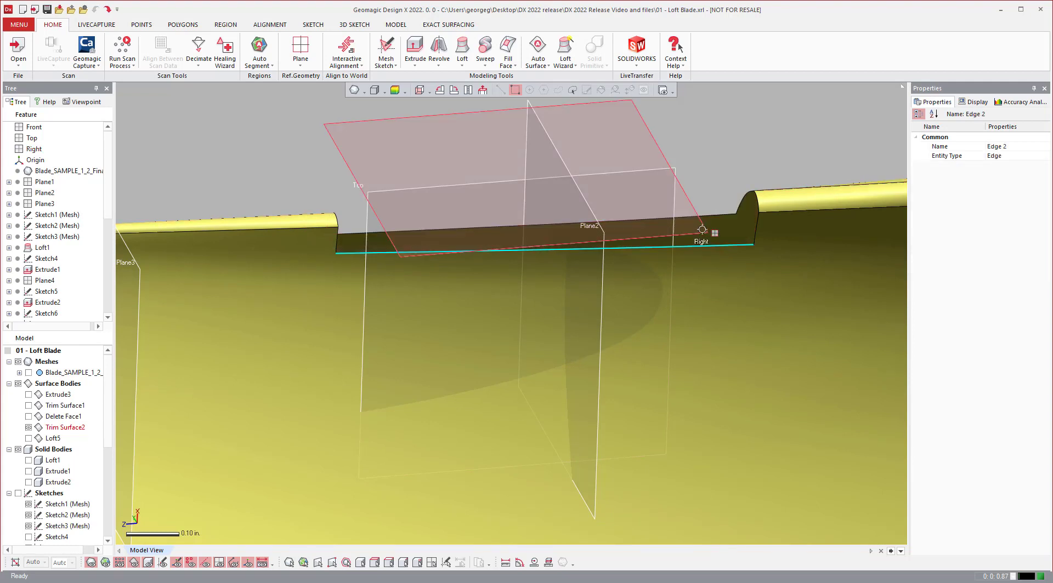
click(336, 240)
click(755, 230)
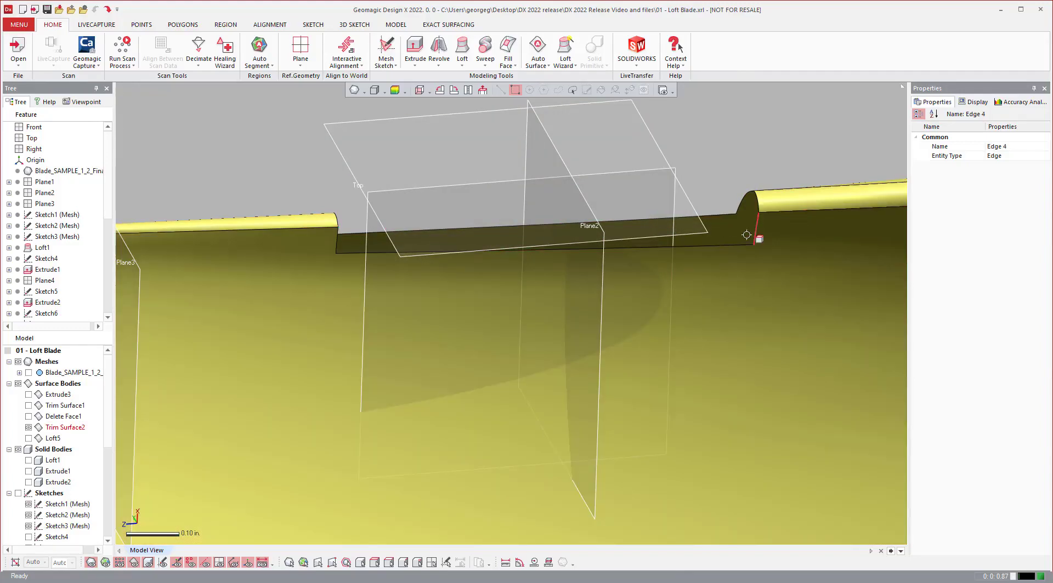
key(Escape)
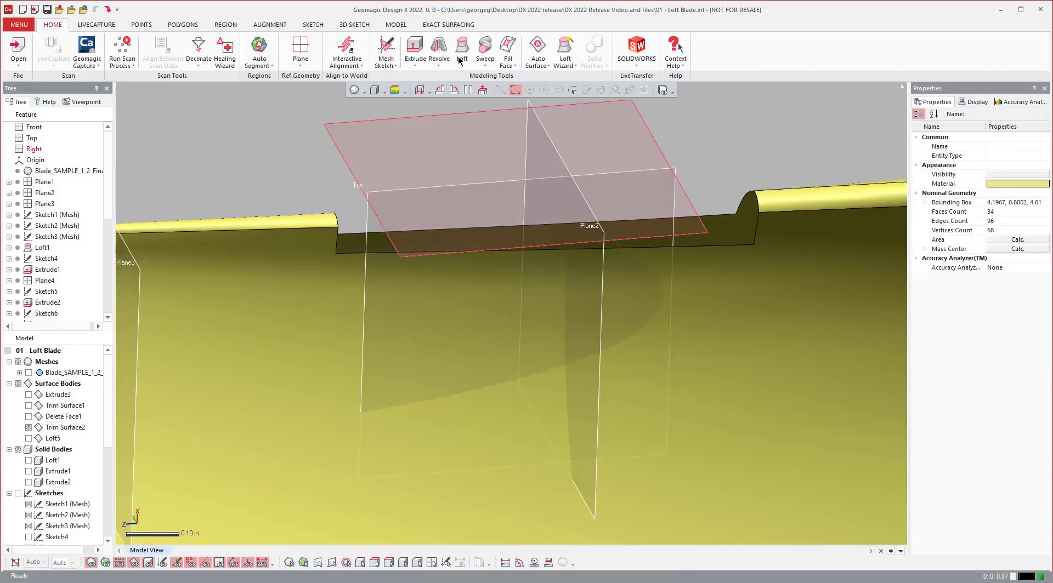
- Start a Loft and pick the connected edges at the notch end nearer Plane3 as the first composite profile
click(462, 47)
click(462, 49)
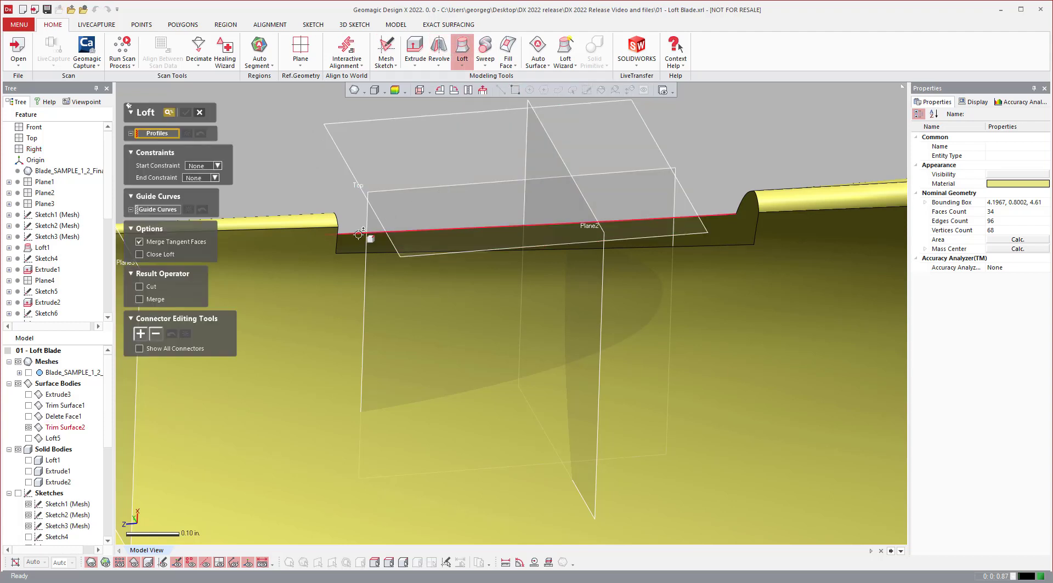
click(339, 221)
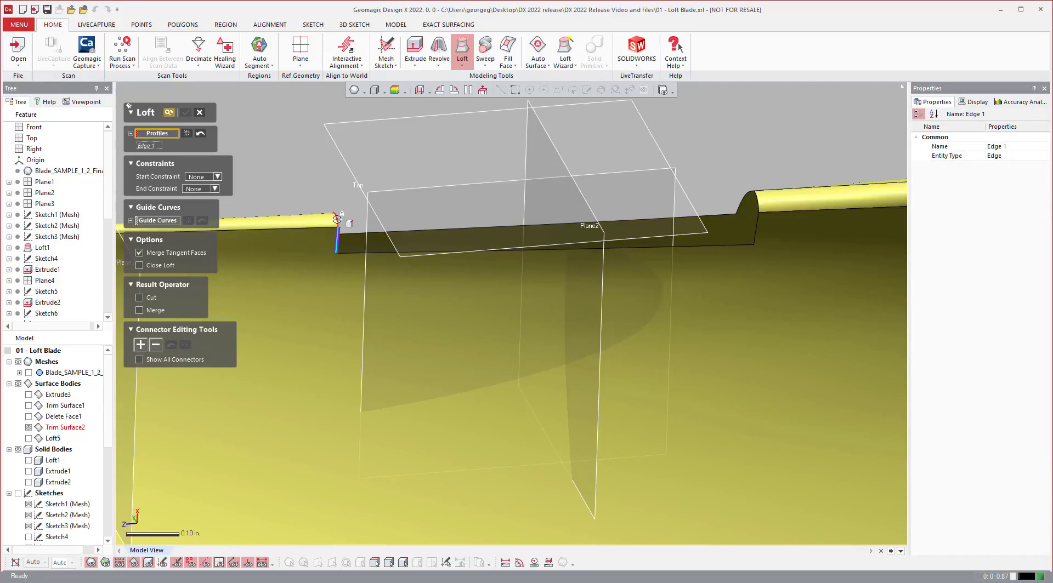
click(337, 220)
right_drag(371, 224, 438, 147)
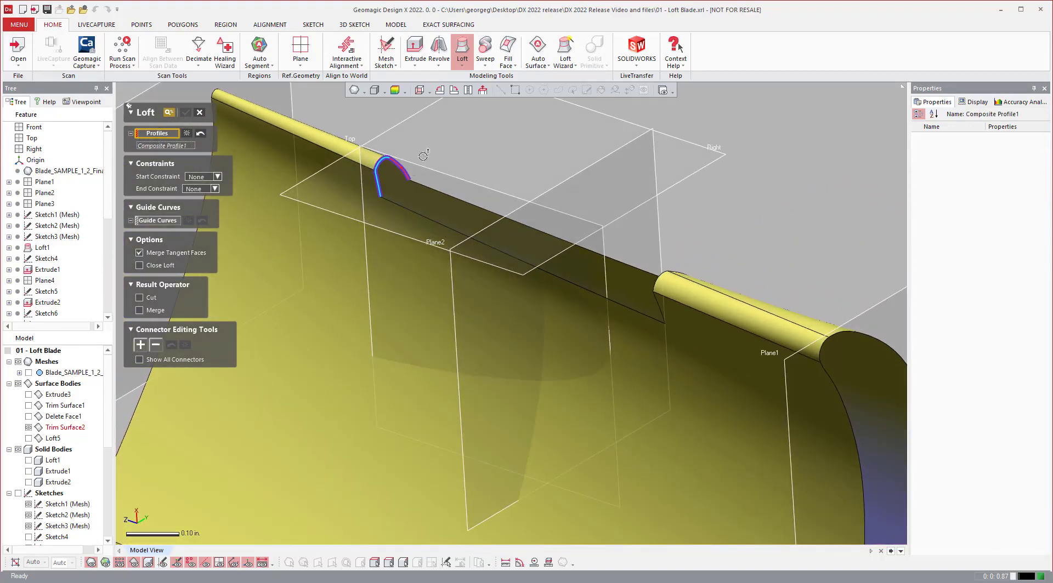
- Add the connected edges around the notch end nearer Plane1 as the second composite profile of the loft
right_drag(526, 211, 674, 208)
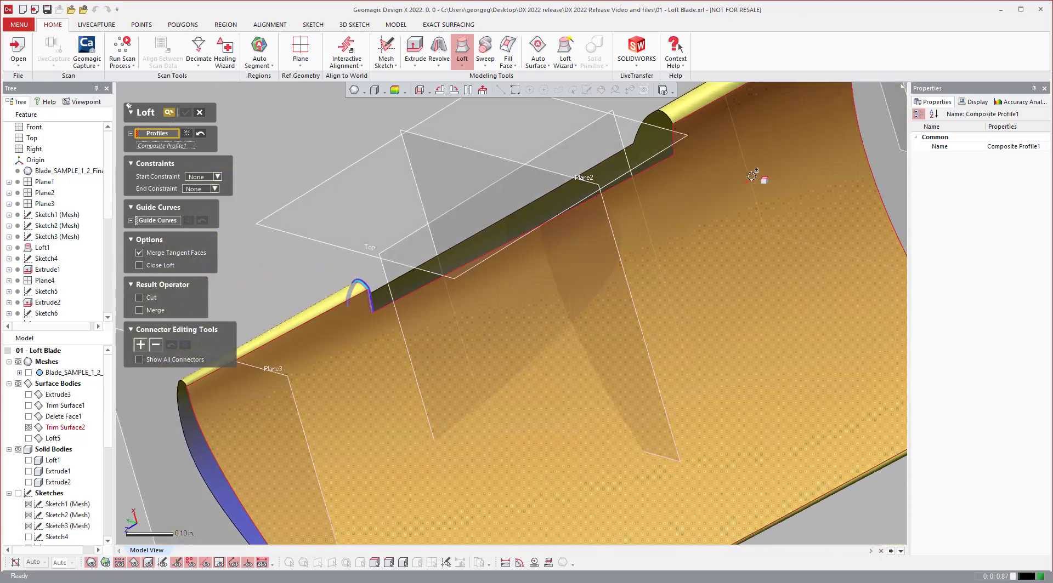
click(671, 117)
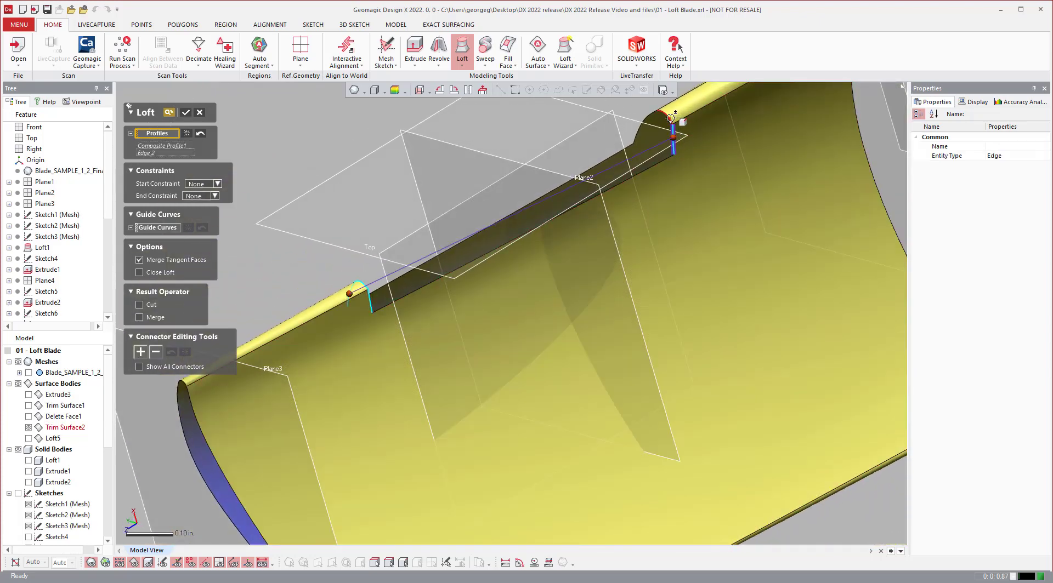
click(662, 120)
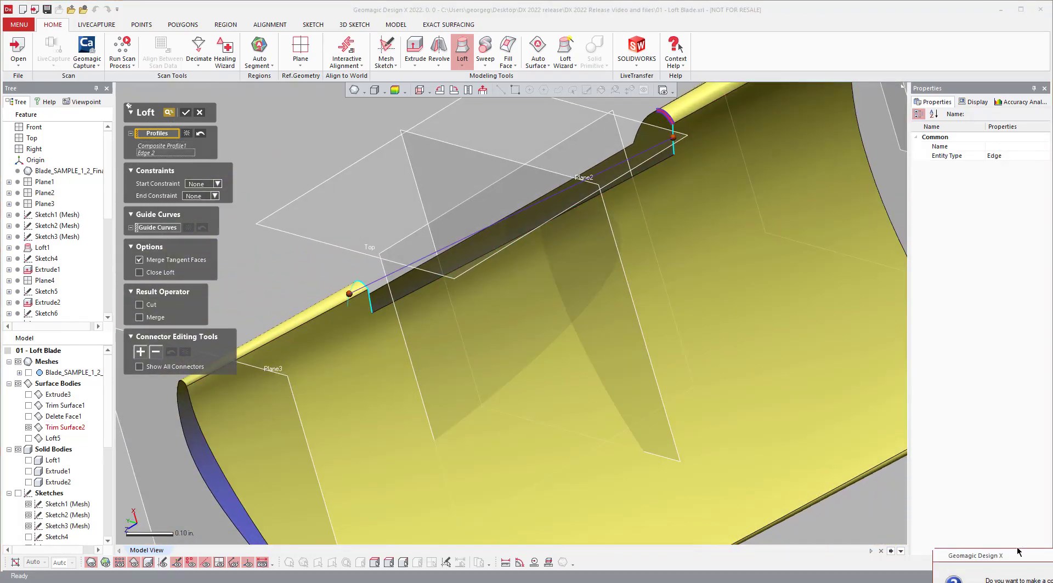
click(990, 535)
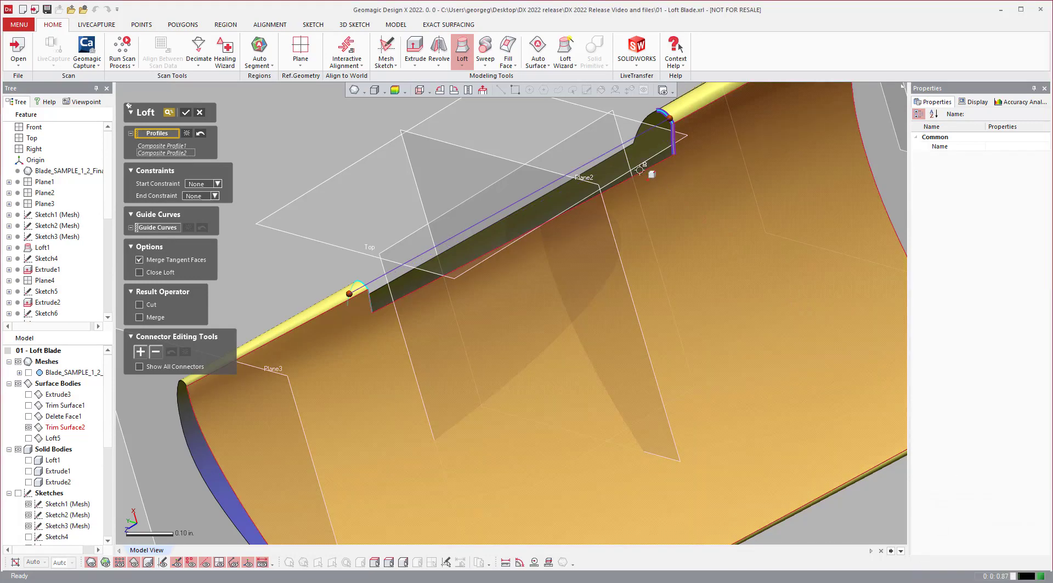
click(647, 119)
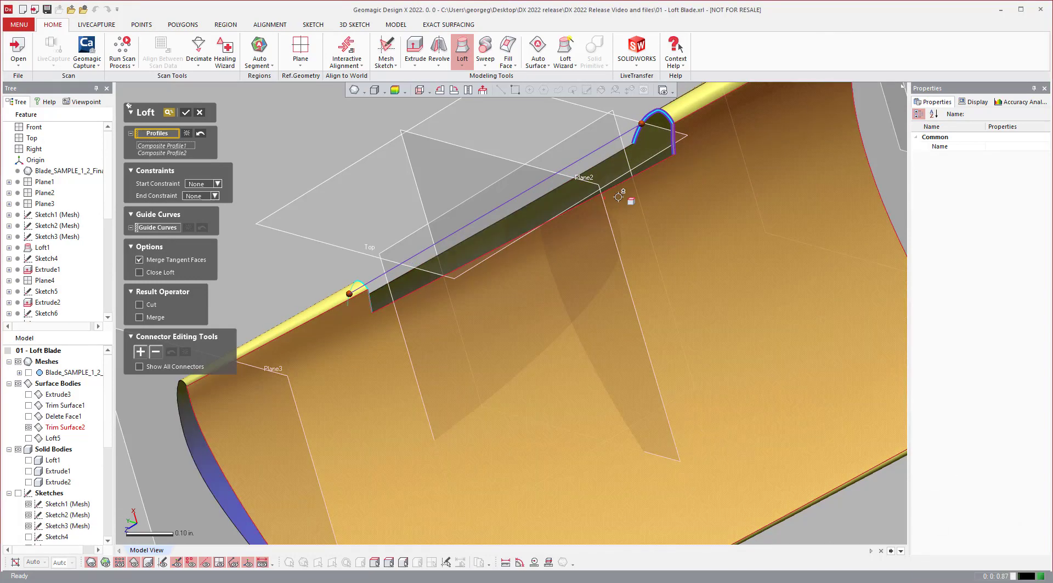
- Set both the start and end constraints of the loft to Tangency To Face
right_drag(618, 197, 649, 218)
right_drag(637, 423, 425, 233)
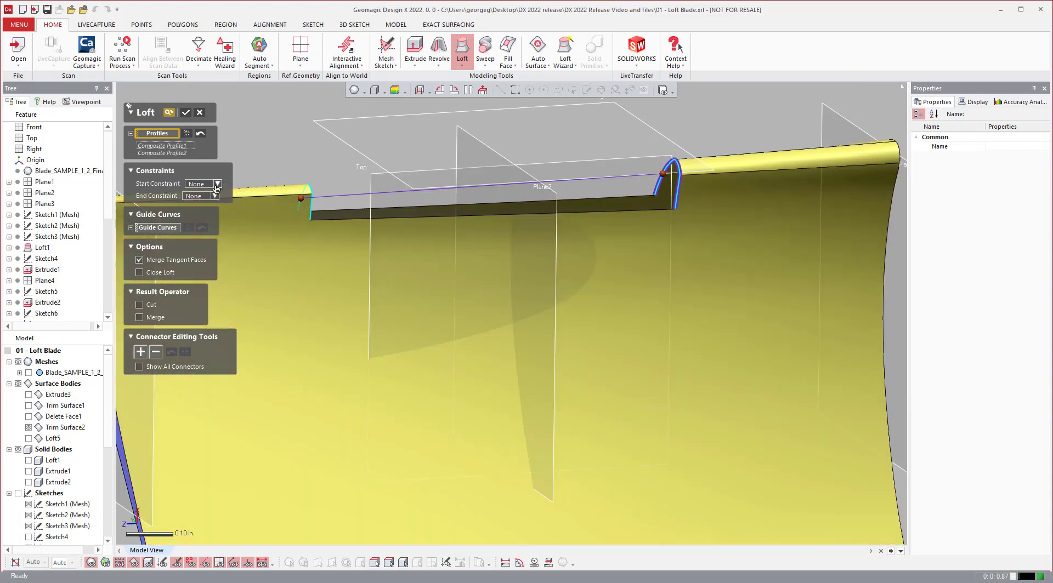
click(217, 184)
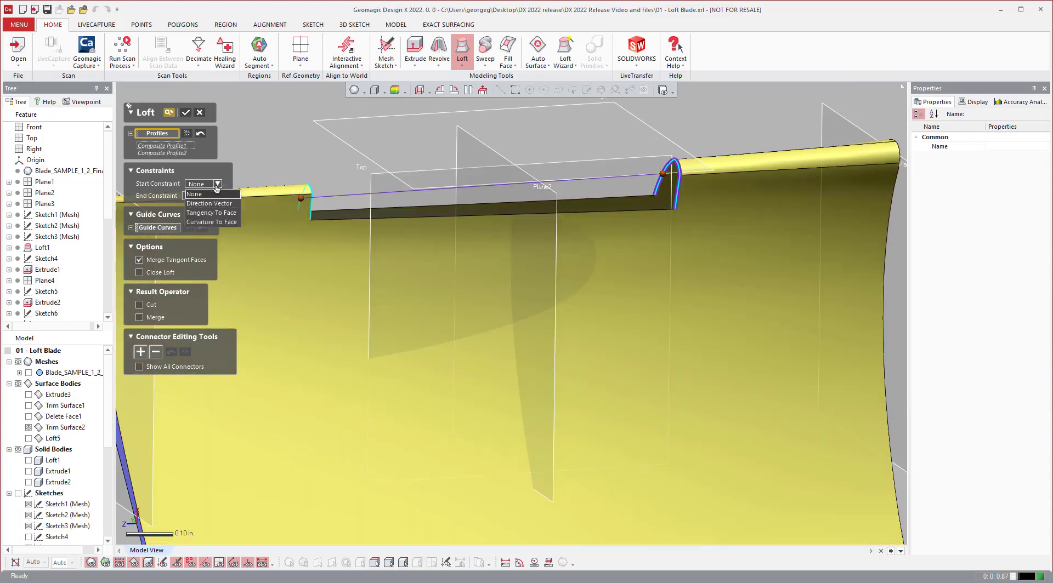
click(220, 213)
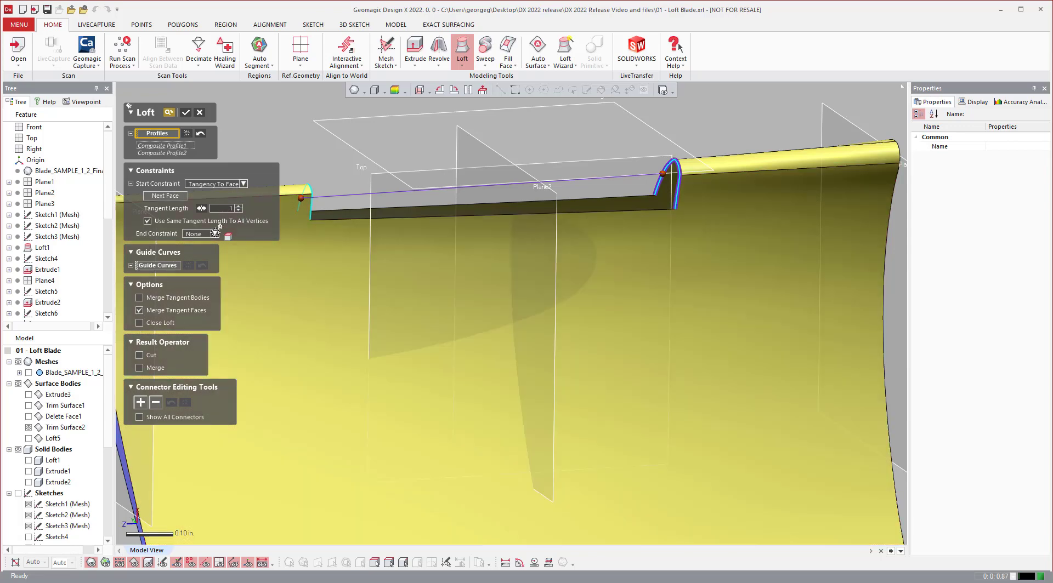
click(215, 233)
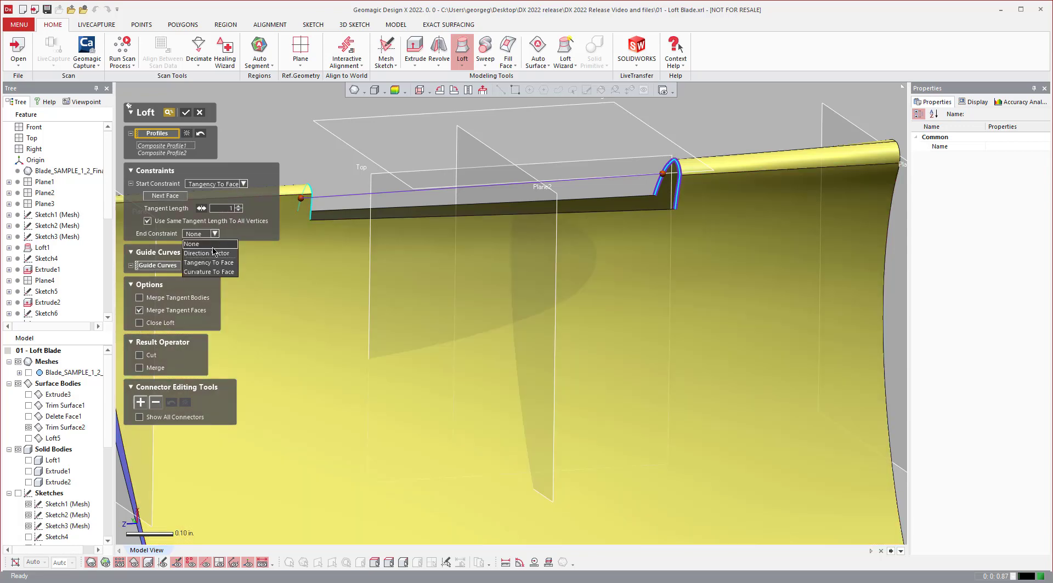
click(214, 263)
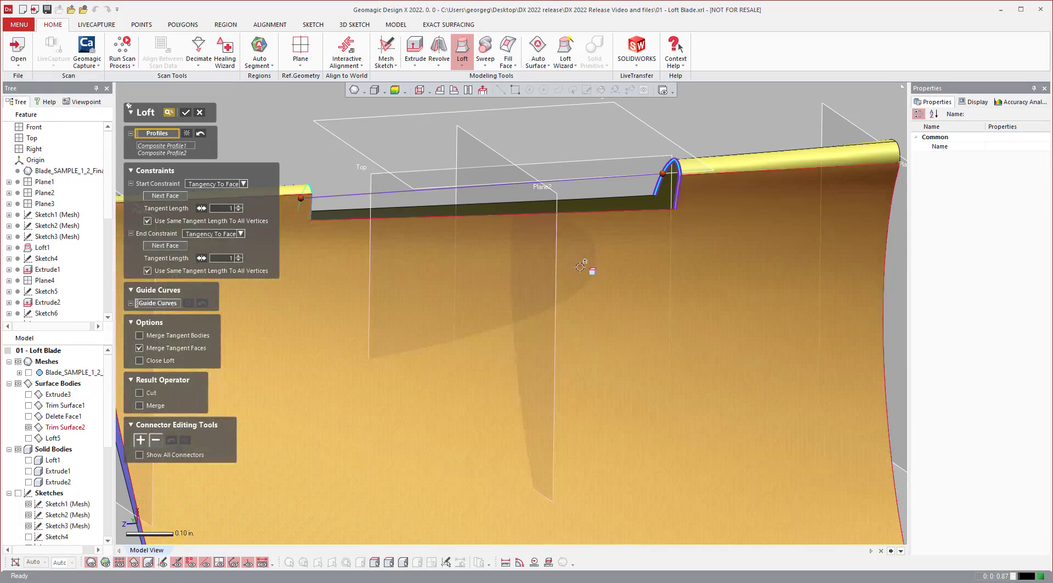
mouse_move(590, 266)
right_down()
mouse_move(570, 235)
mouse_move(562, 258)
right_up()
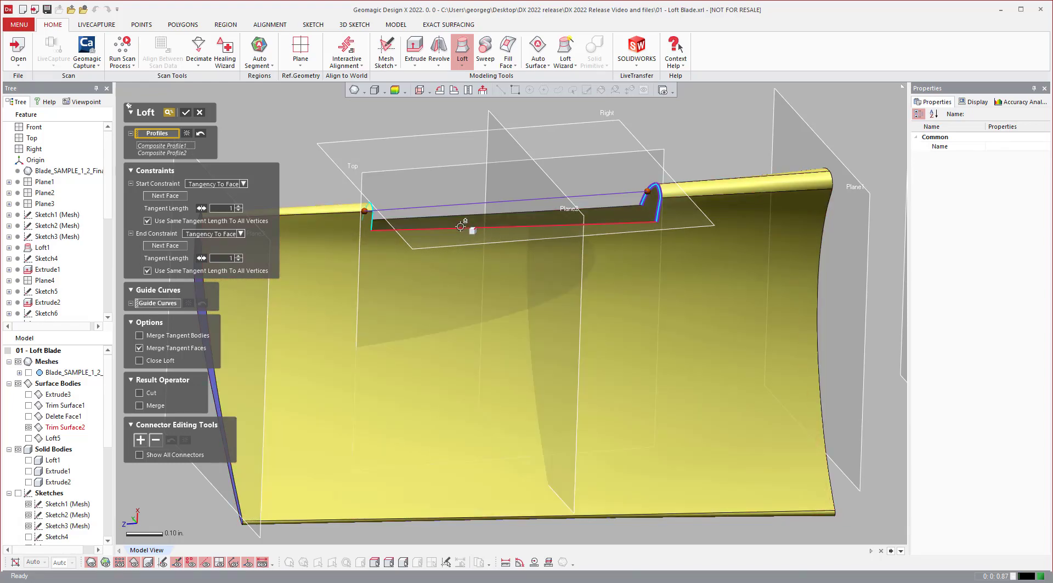
click(158, 304)
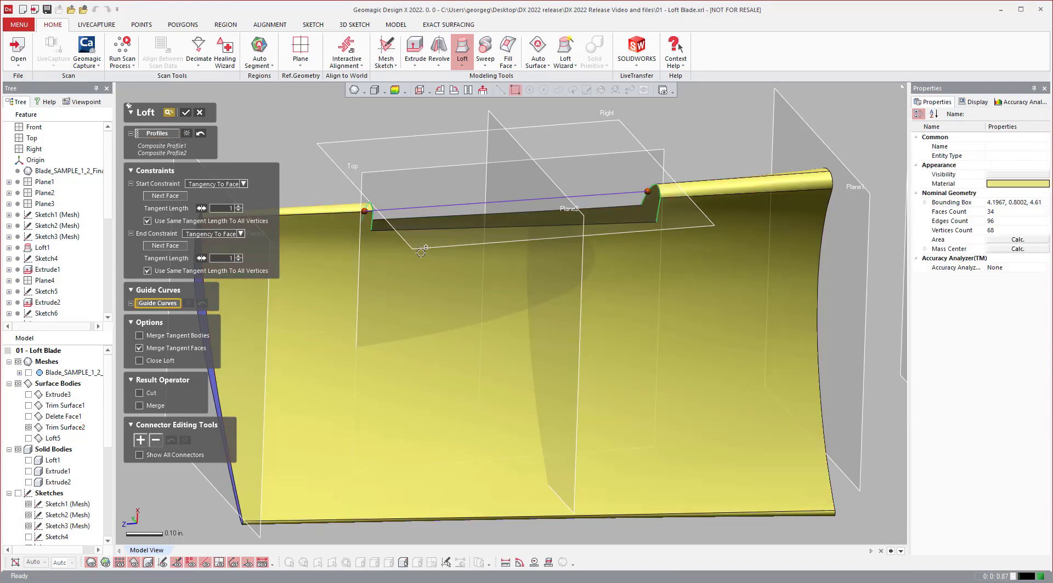
click(438, 229)
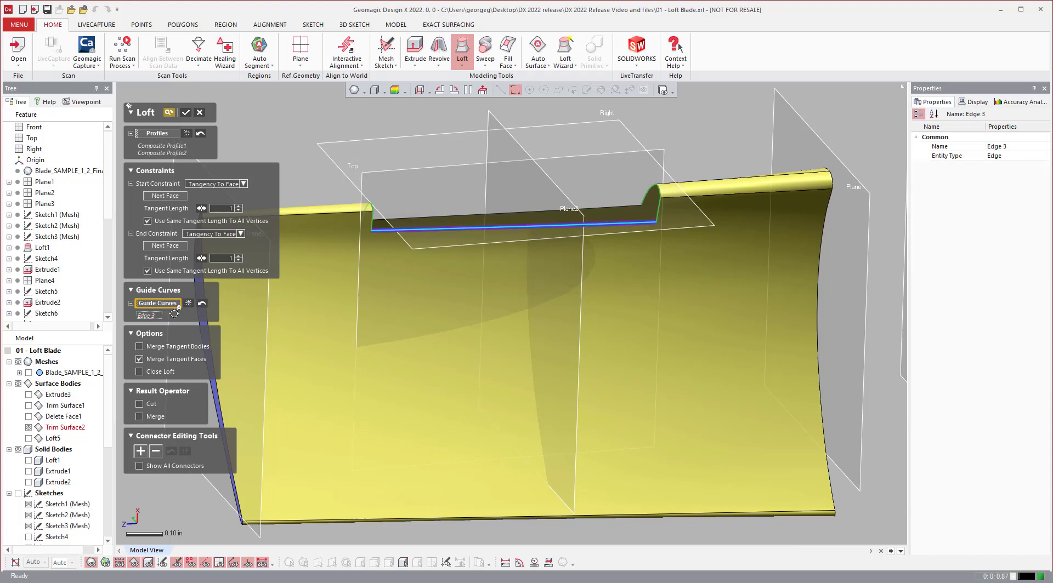
click(432, 217)
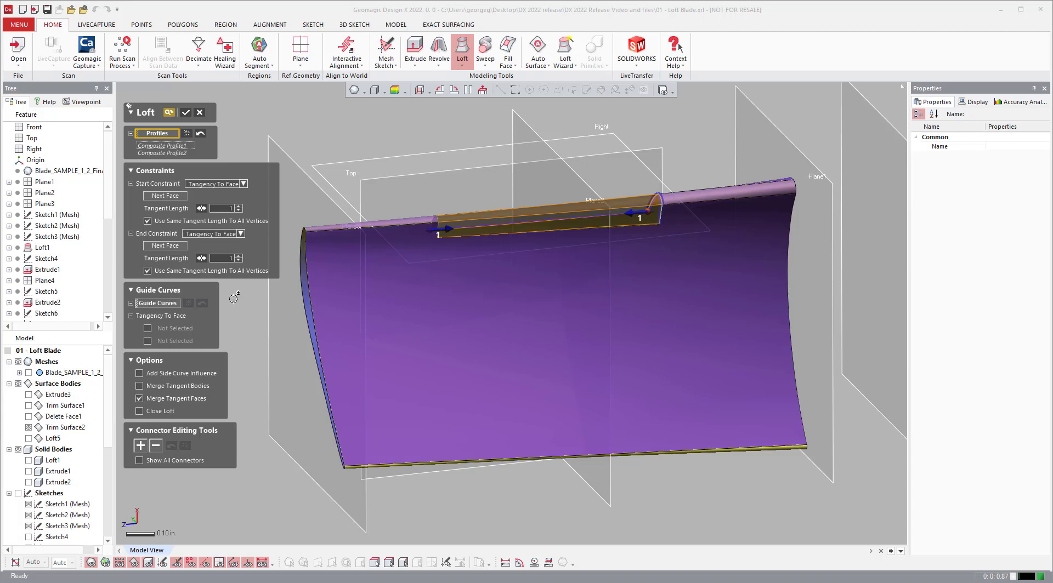
- Use the notch's two long edges as guide curves, with Tangency To Face on both
click(169, 304)
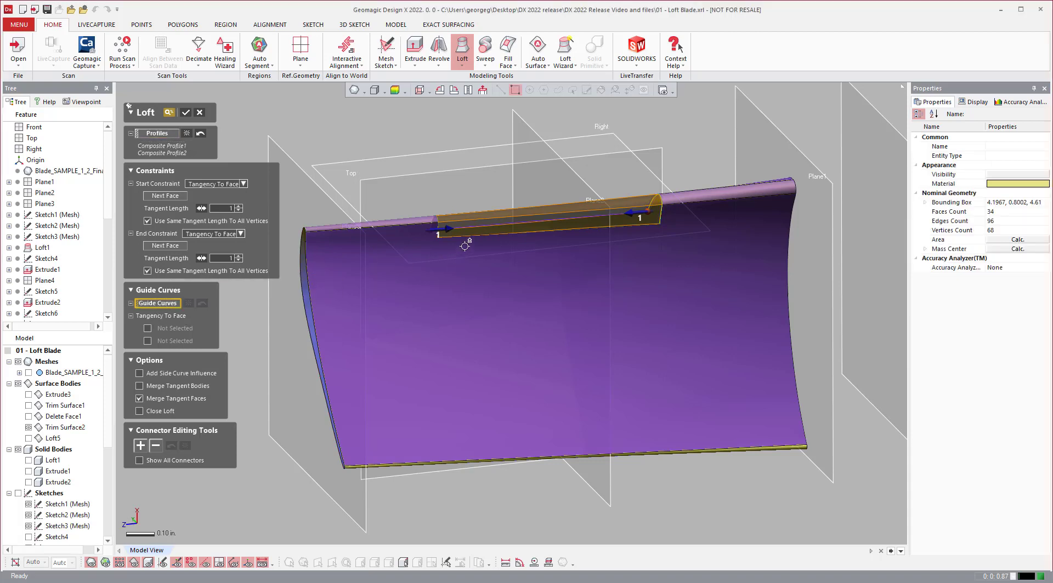
click(537, 236)
right_drag(535, 236, 506, 216)
click(503, 228)
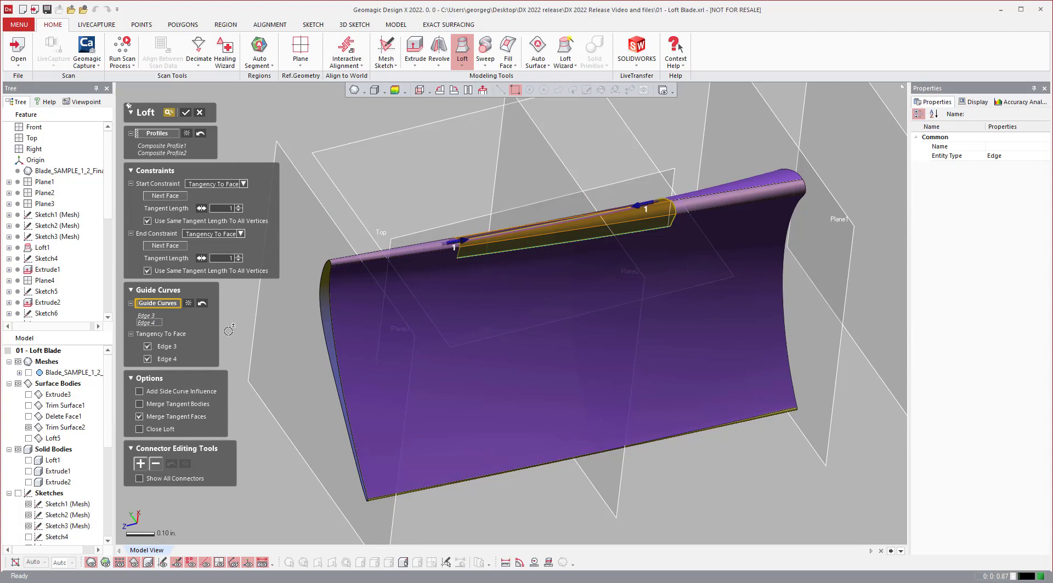
- Check the loft preview across the notch, create the loft, and look over the patched blade surface
right_drag(585, 285, 626, 218)
right_drag(492, 240, 396, 341)
scroll(554, 224, up, 5)
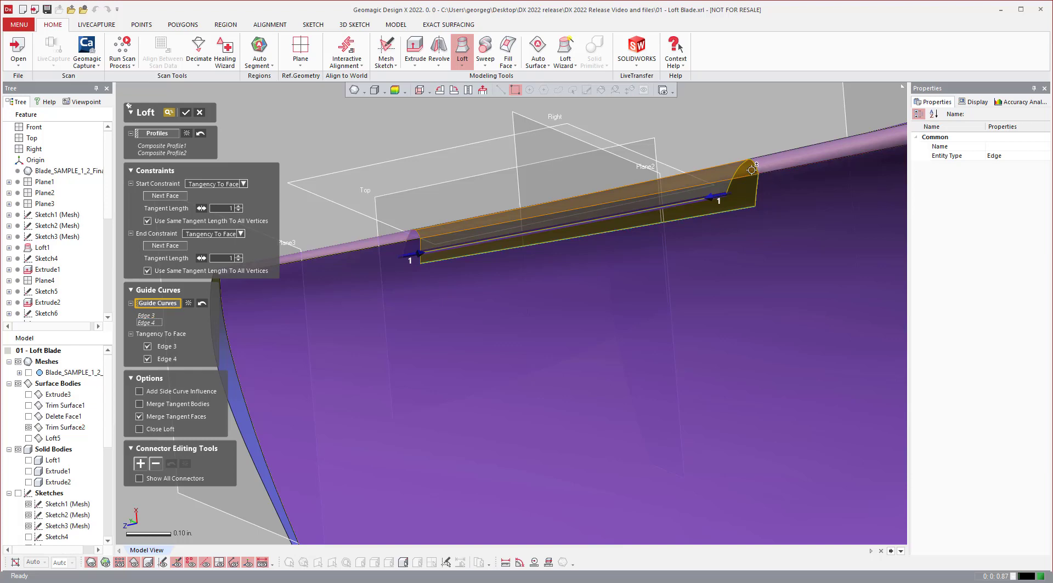
click(186, 113)
right_drag(646, 202, 558, 279)
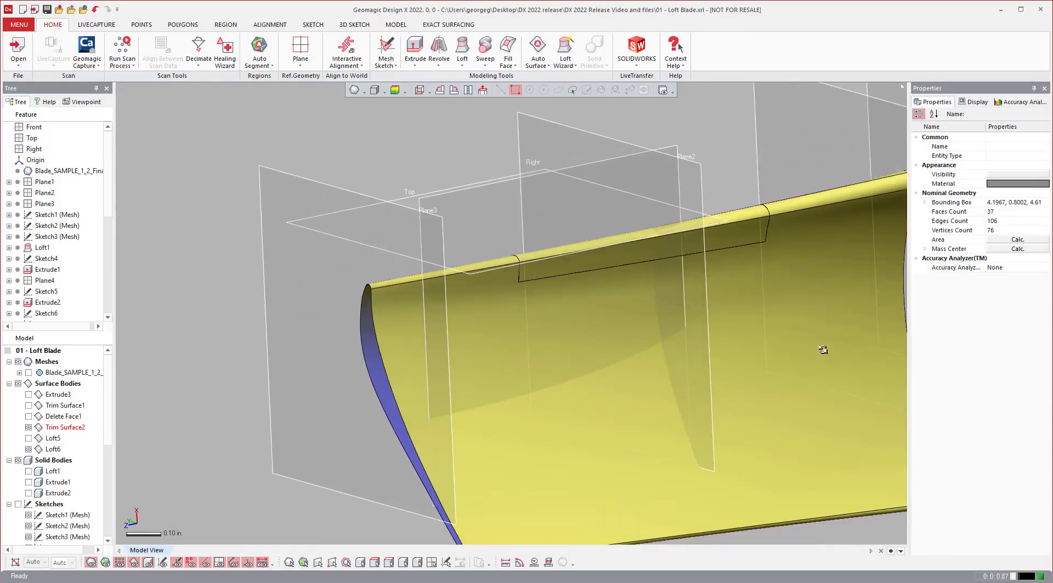
right_drag(822, 350, 777, 287)
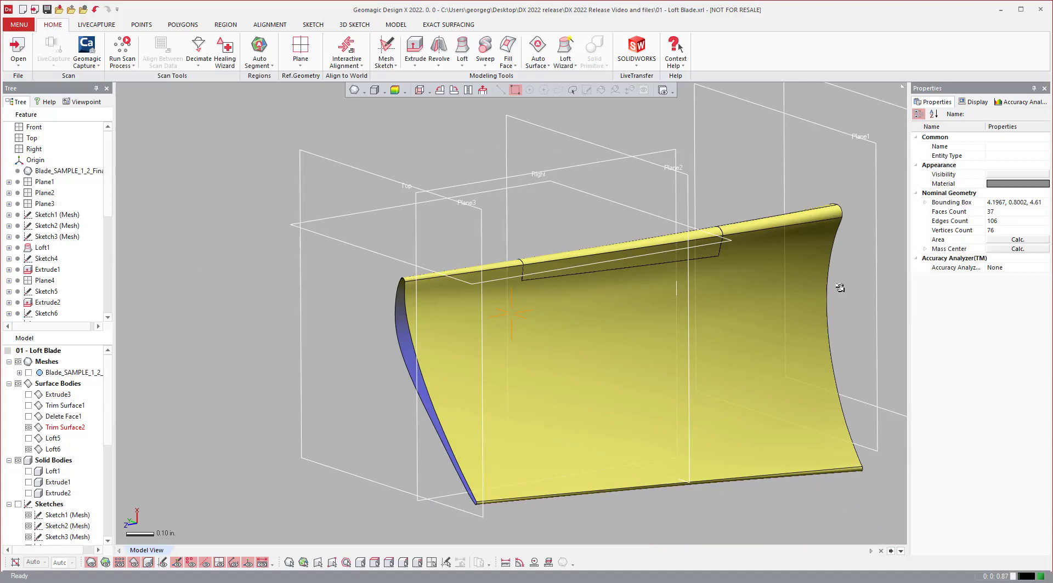
right_drag(677, 284, 675, 259)
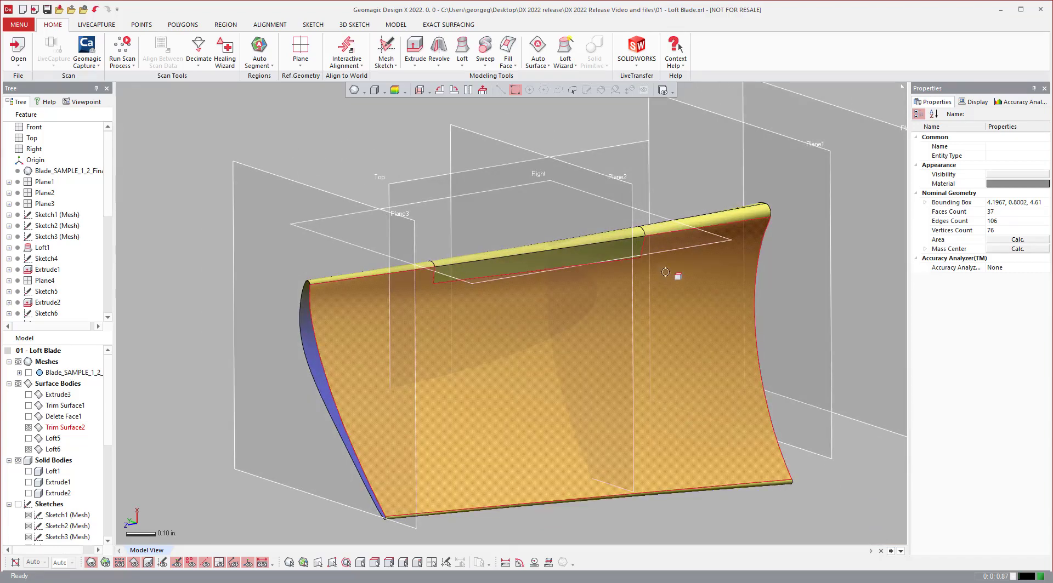
right_drag(558, 322, 678, 284)
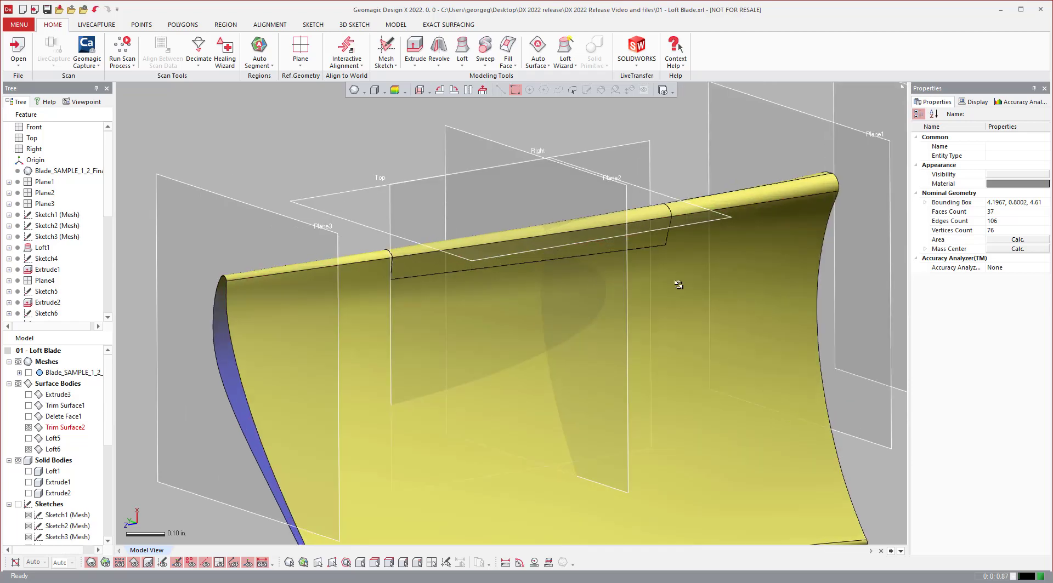
scroll(514, 293, down, 3)
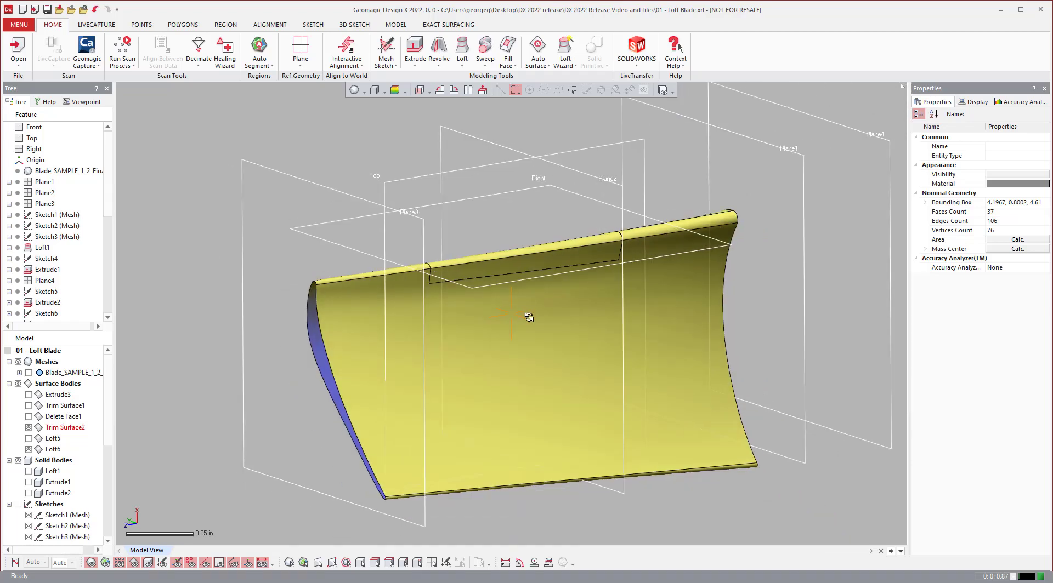